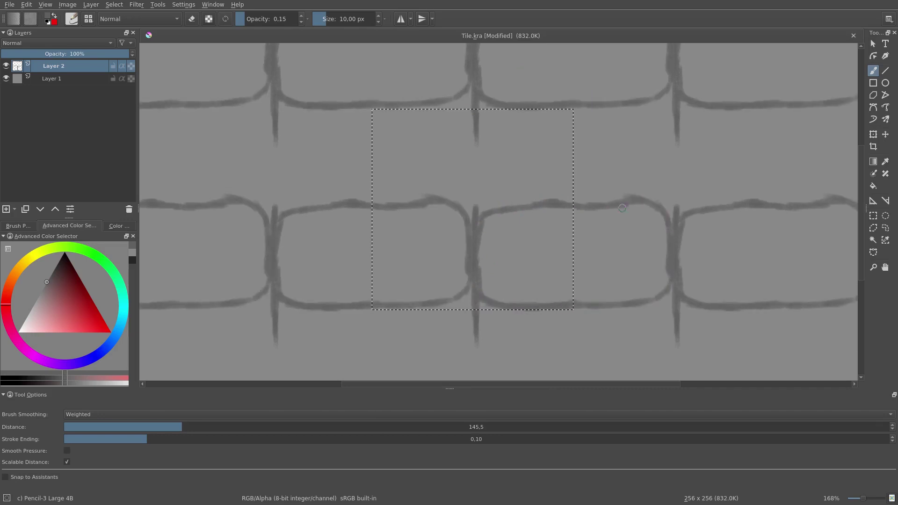
Step: Redraw the lower bricks' facing edges as two separate outlines and sketch a full brick outline above them on Layer 2
{"action": "key", "text": "ctrl+z"}
{"action": "key", "text": "e"}
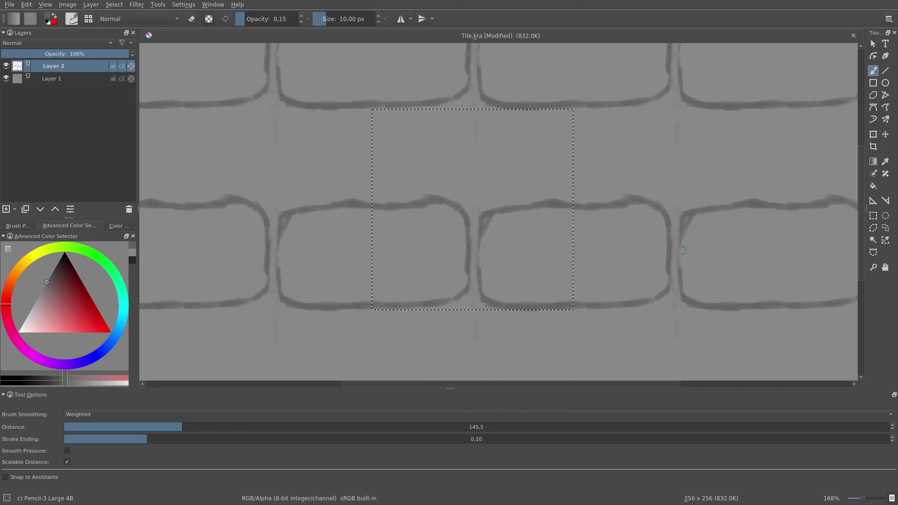
{"action": "left_click_drag", "start_coordinate": [681, 219], "coordinate": [688, 302]}
{"action": "mouse_move", "coordinate": [377, 119]}
{"action": "left_mouse_down"}
{"action": "mouse_move", "coordinate": [385, 193]}
{"action": "mouse_move", "coordinate": [536, 190]}
{"action": "mouse_move", "coordinate": [559, 174]}
{"action": "mouse_move", "coordinate": [557, 117]}
{"action": "mouse_move", "coordinate": [391, 115]}
{"action": "mouse_move", "coordinate": [475, 112]}
{"action": "left_mouse_up"}
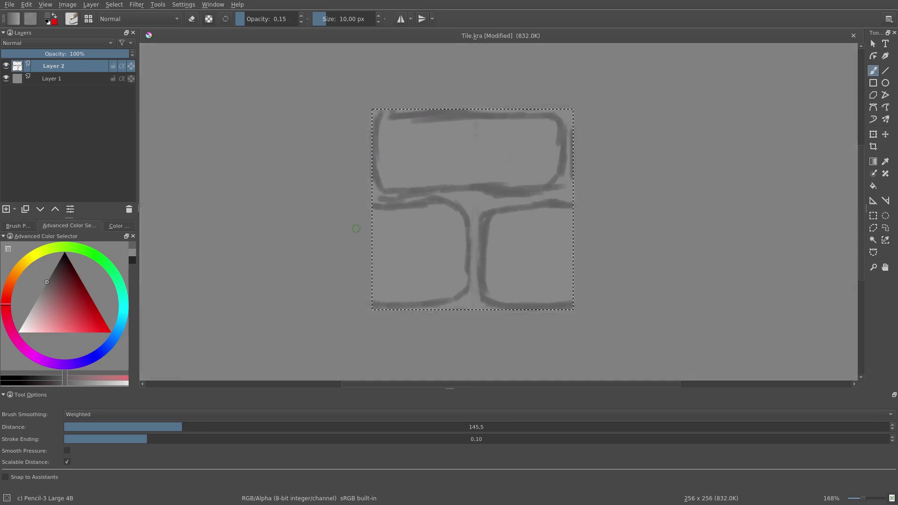
Step: Warp the sketch by shifting its middle row of anchor points downward so the upper brick becomes taller
{"action": "key", "text": "ctrl+t"}
{"action": "left_click", "coordinate": [243, 405]}
{"action": "left_click_drag", "start_coordinate": [372, 210], "coordinate": [369, 222]}
{"action": "left_click_drag", "start_coordinate": [473, 209], "coordinate": [475, 220]}
{"action": "left_click_drag", "start_coordinate": [573, 210], "coordinate": [576, 221]}
{"action": "mouse_move", "coordinate": [475, 222]}
{"action": "left_mouse_down"}
{"action": "mouse_move", "coordinate": [477, 233]}
{"action": "mouse_move", "coordinate": [473, 228]}
{"action": "left_mouse_up"}
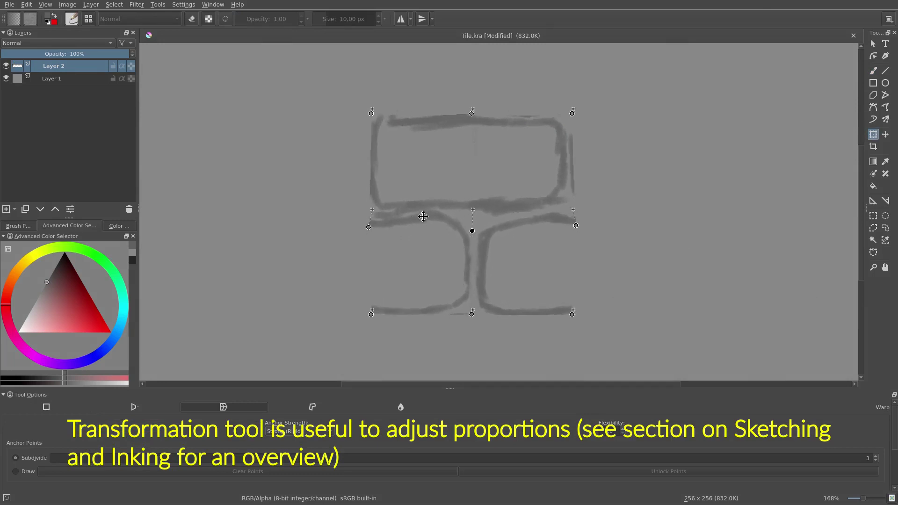
{"action": "key", "text": "Return"}
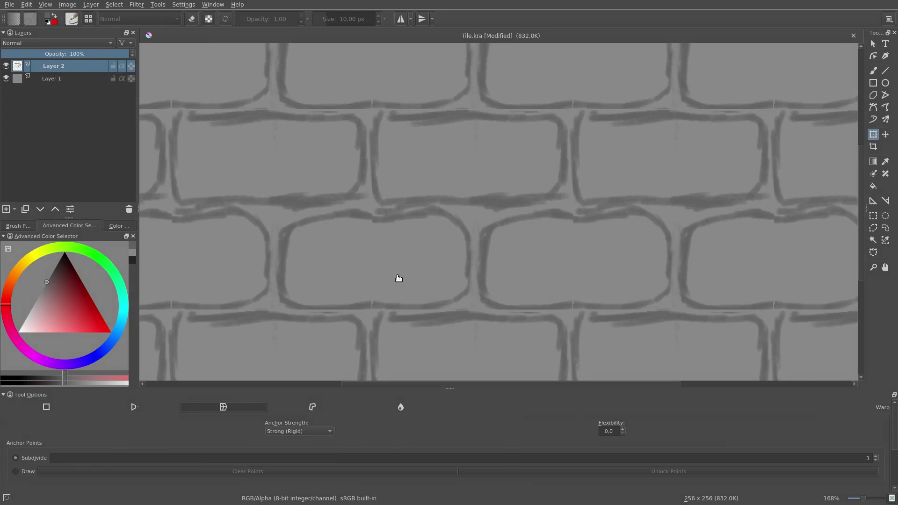
Step: Patch the seam in the lower bricks' bottom outline and erase the messy strokes in the joint between the brick rows
{"action": "key", "text": "b"}
{"action": "left_click_drag", "start_coordinate": [366, 305], "coordinate": [400, 304]}
{"action": "key", "text": "e"}
{"action": "scroll", "coordinate": [426, 207], "scroll_direction": "up", "scroll_amount": 2}
{"action": "left_click_drag", "start_coordinate": [381, 209], "coordinate": [406, 209], "text": "shift"}
{"action": "mouse_move", "coordinate": [364, 216]}
{"action": "left_mouse_down"}
{"action": "mouse_move", "coordinate": [477, 216]}
{"action": "mouse_move", "coordinate": [221, 242]}
{"action": "mouse_move", "coordinate": [213, 234]}
{"action": "mouse_move", "coordinate": [274, 220]}
{"action": "mouse_move", "coordinate": [459, 219]}
{"action": "mouse_move", "coordinate": [487, 247]}
{"action": "left_mouse_up"}
{"action": "key", "text": "e"}
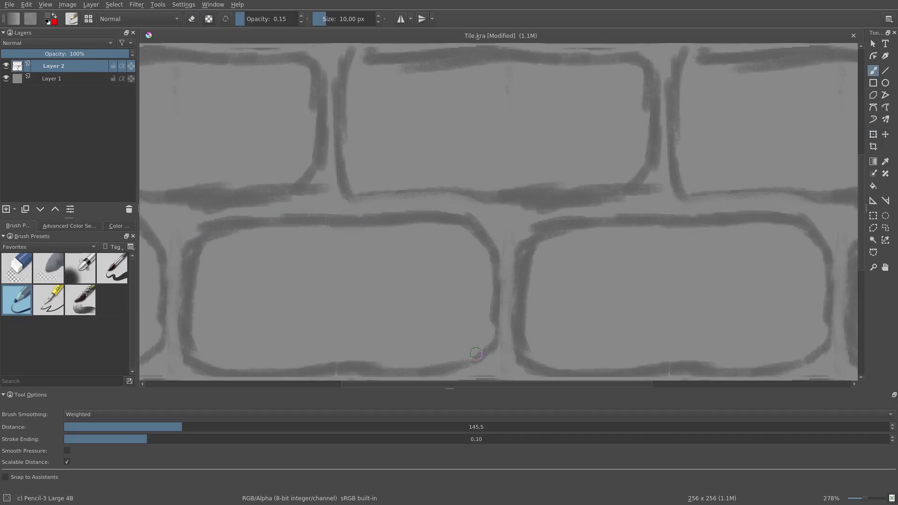
Step: Thicken and round the brick outlines along the side gaps and corners, erasing stray marks beside the upper brick
{"action": "left_click_drag", "start_coordinate": [476, 353], "coordinate": [496, 267]}
{"action": "left_click_drag", "start_coordinate": [388, 289], "coordinate": [450, 285]}
{"action": "left_click_drag", "start_coordinate": [512, 242], "coordinate": [508, 262]}
{"action": "left_click_drag", "start_coordinate": [399, 166], "coordinate": [369, 262]}
{"action": "key", "text": "e"}
{"action": "left_click_drag", "start_coordinate": [334, 139], "coordinate": [338, 199]}
{"action": "key", "text": "e"}
{"action": "mouse_move", "coordinate": [330, 133]}
{"action": "left_mouse_down"}
{"action": "mouse_move", "coordinate": [336, 180]}
{"action": "mouse_move", "coordinate": [439, 206]}
{"action": "mouse_move", "coordinate": [495, 203]}
{"action": "left_mouse_up"}
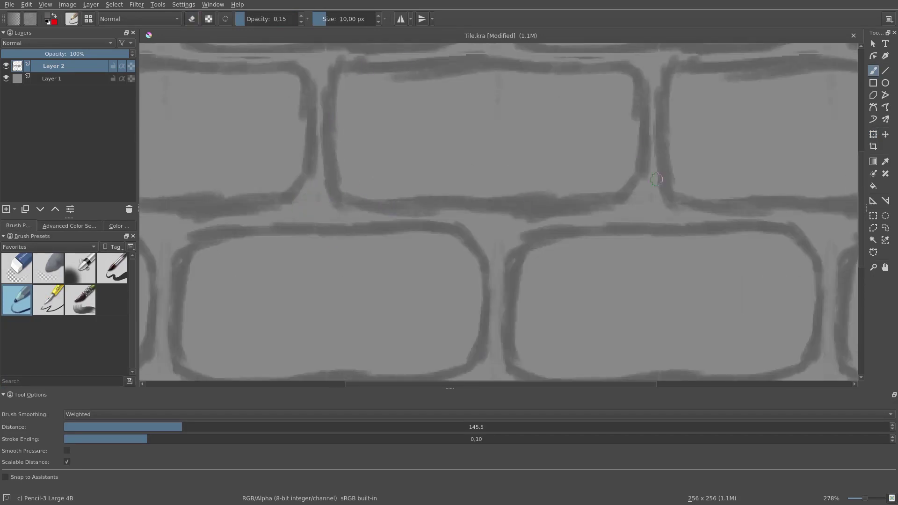
Step: Repaint the Layer 1 background in a lighter grey with a brush of about 49 px
{"action": "left_click", "coordinate": [44, 81]}
{"action": "left_click", "coordinate": [69, 226]}
{"action": "left_click_drag", "start_coordinate": [26, 308], "coordinate": [36, 302]}
{"action": "left_click_drag", "start_coordinate": [376, 206], "coordinate": [426, 206], "text": "shift"}
{"action": "left_click", "coordinate": [7, 66]}
{"action": "scroll", "coordinate": [407, 187], "scroll_direction": "down", "scroll_amount": 5}
{"action": "mouse_move", "coordinate": [374, 159]}
{"action": "left_mouse_down"}
{"action": "mouse_move", "coordinate": [407, 132]}
{"action": "mouse_move", "coordinate": [437, 210]}
{"action": "mouse_move", "coordinate": [424, 223]}
{"action": "left_mouse_up"}
{"action": "left_click", "coordinate": [6, 66]}
Step: Add a new layer above Layer 2 and rename Layer 2 as Sketch
{"action": "left_click", "coordinate": [44, 66]}
{"action": "left_click", "coordinate": [6, 209]}
{"action": "double_click", "coordinate": [53, 78]}
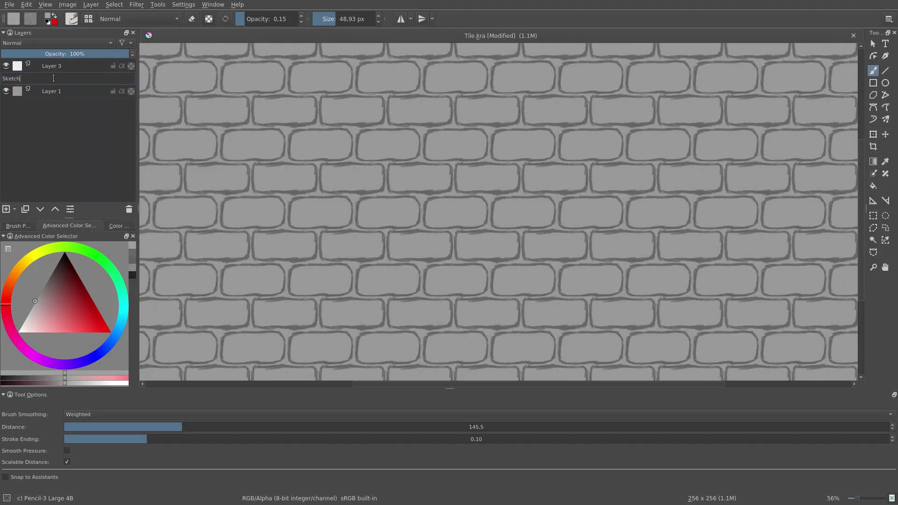
{"action": "key", "text": "Return"}
Step: Make Layer 3 active and choose a muted orange-brown as the paint colour
{"action": "left_click", "coordinate": [54, 66]}
{"action": "left_click", "coordinate": [9, 283]}
{"action": "left_click_drag", "start_coordinate": [62, 300], "coordinate": [64, 293]}
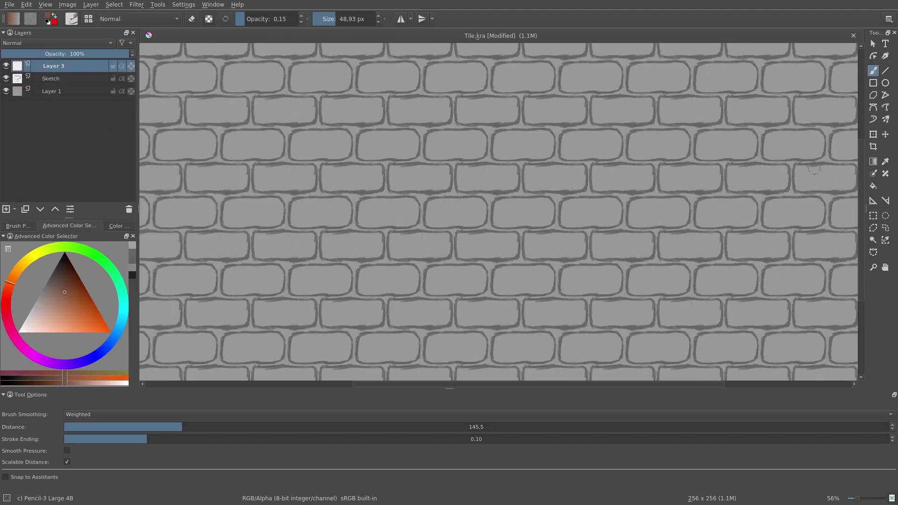
Step: Turn off the wrap-around view and make a contiguous selection of the upper brick, grown by 8 px
{"action": "left_click", "coordinate": [873, 239]}
{"action": "left_click_drag", "start_coordinate": [679, 449], "coordinate": [697, 448]}
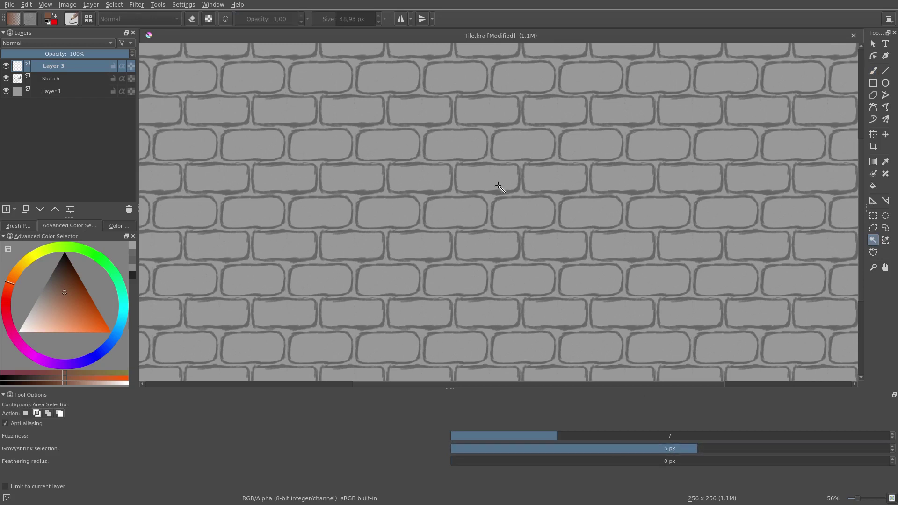
{"action": "key", "text": "w"}
{"action": "left_click", "coordinate": [436, 186]}
{"action": "left_click_drag", "start_coordinate": [418, 157], "coordinate": [513, 85]}
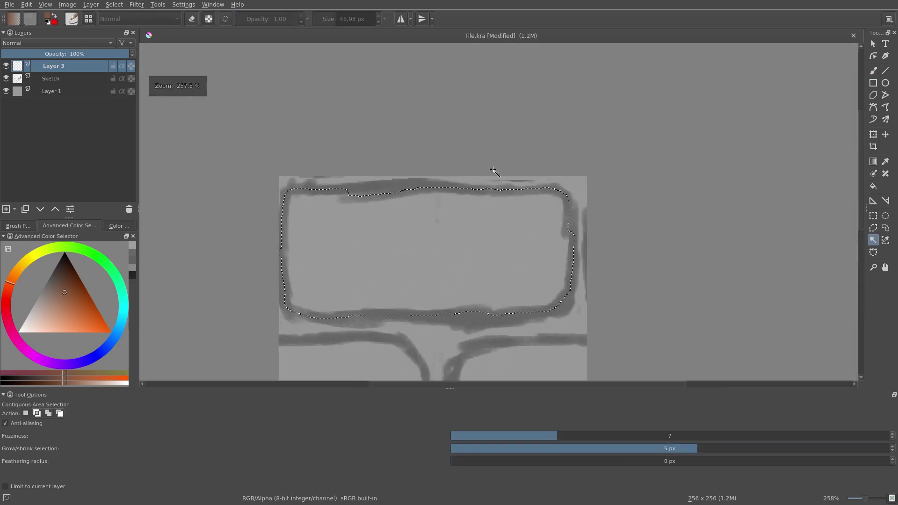
{"action": "left_click_drag", "start_coordinate": [697, 448], "coordinate": [713, 449]}
{"action": "left_click", "coordinate": [424, 304]}
{"action": "left_click", "coordinate": [884, 227]}
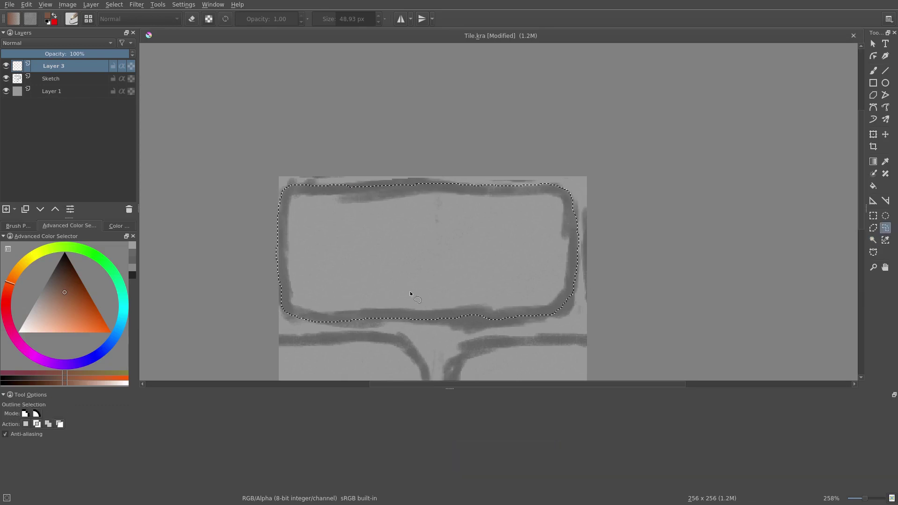
Step: Fill the selected upper brick with brown on Layer 3 using the Basic-5 Size brush at 40 px
{"action": "key", "text": "b"}
{"action": "mouse_move", "coordinate": [298, 220]}
{"action": "left_mouse_down"}
{"action": "mouse_move", "coordinate": [375, 192]}
{"action": "mouse_move", "coordinate": [304, 271]}
{"action": "left_mouse_up"}
{"action": "left_click", "coordinate": [17, 226]}
{"action": "left_click", "coordinate": [111, 268]}
{"action": "mouse_move", "coordinate": [414, 201]}
{"action": "left_mouse_down"}
{"action": "mouse_move", "coordinate": [320, 257]}
{"action": "mouse_move", "coordinate": [513, 206]}
{"action": "mouse_move", "coordinate": [618, 265]}
{"action": "mouse_move", "coordinate": [519, 304]}
{"action": "left_mouse_up"}
{"action": "mouse_move", "coordinate": [449, 306]}
{"action": "left_mouse_down"}
{"action": "mouse_move", "coordinate": [497, 169]}
{"action": "mouse_move", "coordinate": [492, 183]}
{"action": "left_mouse_up"}
Step: Add the lower brick half at the tile's left edge to the selection and smooth its boundary with the outline selection tool
{"action": "left_click", "coordinate": [872, 240]}
{"action": "left_click", "coordinate": [446, 312], "text": "shift"}
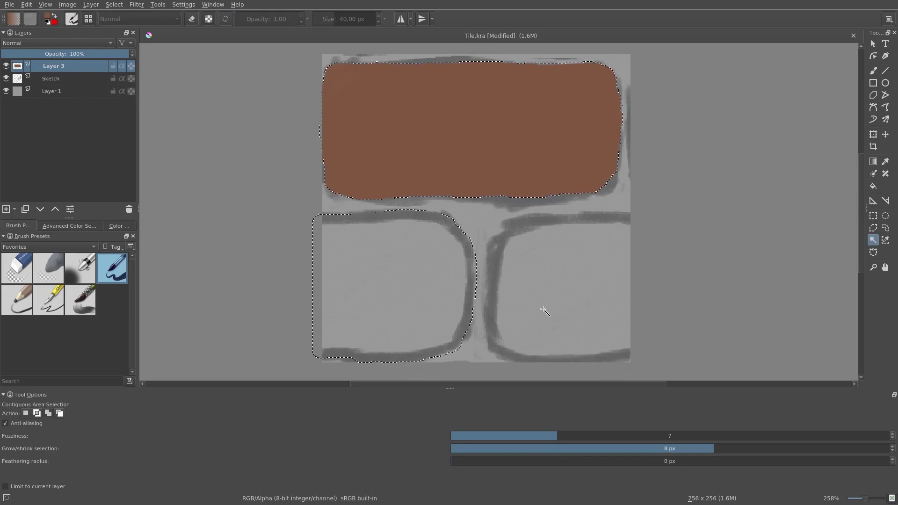
{"action": "left_click", "coordinate": [885, 228]}
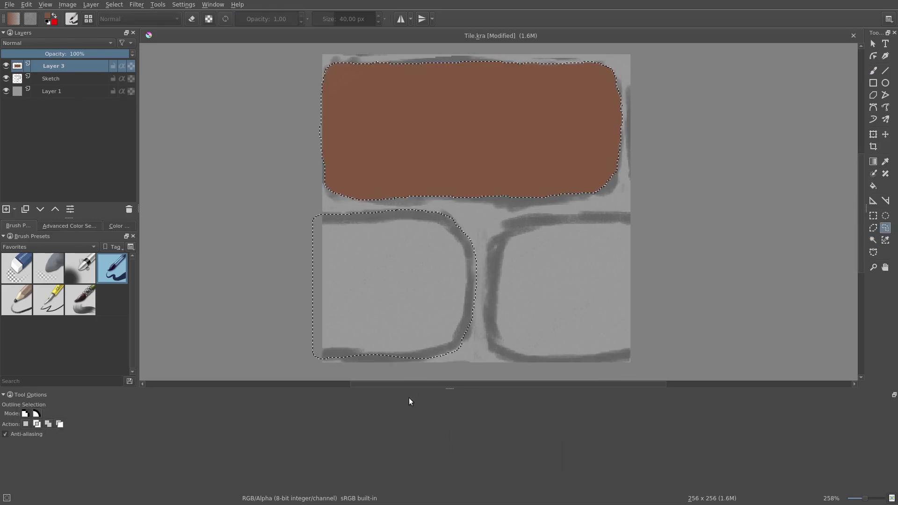
{"action": "left_click_drag", "start_coordinate": [423, 208], "coordinate": [312, 216]}
{"action": "left_click_drag", "start_coordinate": [311, 216], "coordinate": [361, 221]}
{"action": "left_click", "coordinate": [873, 240]}
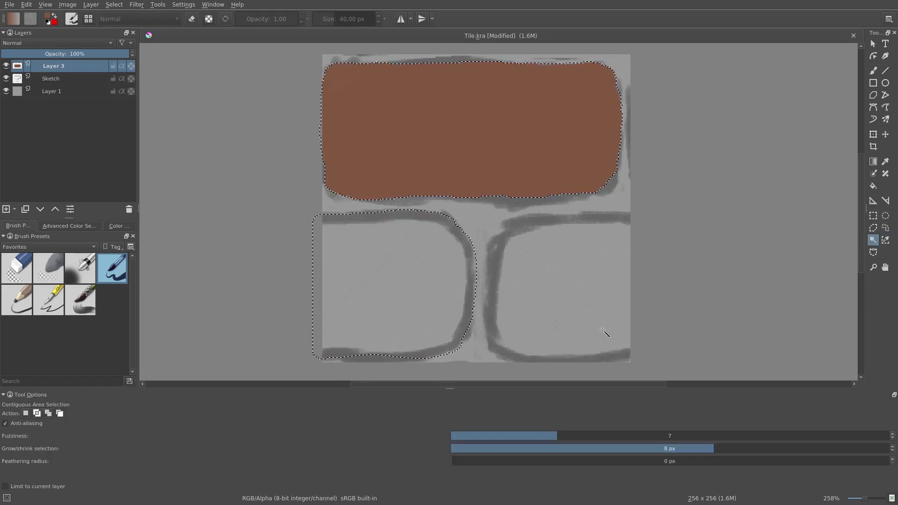
Step: Fill the selected left brick half with brown and clear the selection
{"action": "key", "text": "b"}
{"action": "mouse_move", "coordinate": [463, 232]}
{"action": "left_mouse_down"}
{"action": "mouse_move", "coordinate": [328, 238]}
{"action": "mouse_move", "coordinate": [421, 327]}
{"action": "mouse_move", "coordinate": [328, 280]}
{"action": "left_mouse_up"}
{"action": "key", "text": "ctrl+shift+a"}
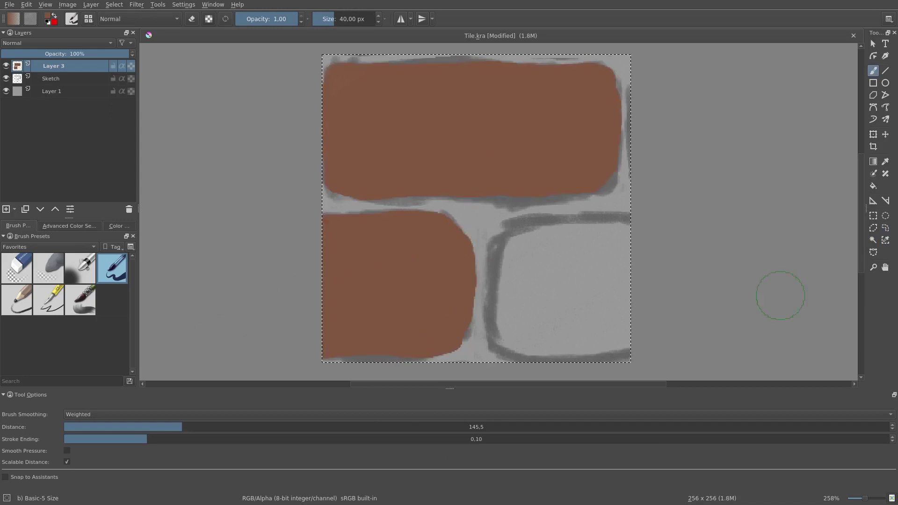
Step: Select the remaining lower brick half, paint it brown, and turn the wrap-around view back on
{"action": "key", "text": "ctrl+shift+r"}
{"action": "left_click", "coordinate": [553, 297]}
{"action": "left_click", "coordinate": [567, 329]}
{"action": "key", "text": "b"}
{"action": "mouse_move", "coordinate": [633, 211]}
{"action": "left_mouse_down"}
{"action": "mouse_move", "coordinate": [599, 249]}
{"action": "mouse_move", "coordinate": [654, 337]}
{"action": "mouse_move", "coordinate": [605, 334]}
{"action": "left_mouse_up"}
{"action": "key", "text": "w"}
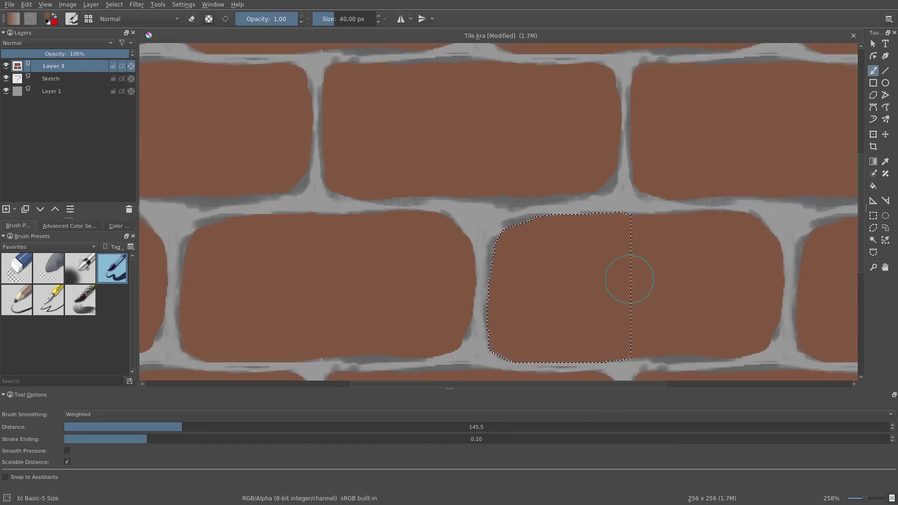
Step: Hide the Sketch layer and erase the rough brick edges along the horizontal joint with an eraser of about 12 px
{"action": "left_click", "coordinate": [6, 79]}
{"action": "scroll", "coordinate": [604, 234], "scroll_direction": "up", "scroll_amount": 2}
{"action": "key", "text": "e"}
{"action": "left_click_drag", "start_coordinate": [660, 188], "coordinate": [463, 228], "text": "shift"}
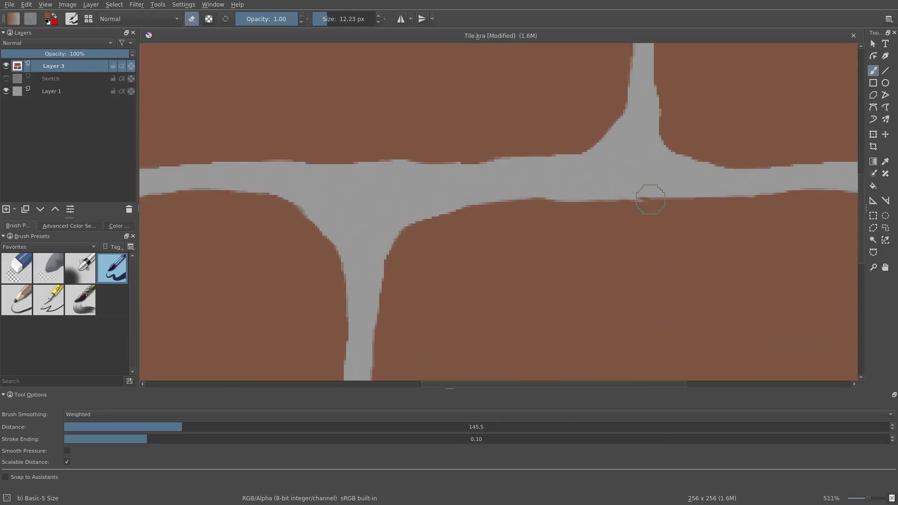
{"action": "scroll", "coordinate": [405, 259], "scroll_direction": "down", "scroll_amount": 6}
{"action": "scroll", "coordinate": [369, 146], "scroll_direction": "up", "scroll_amount": 5}
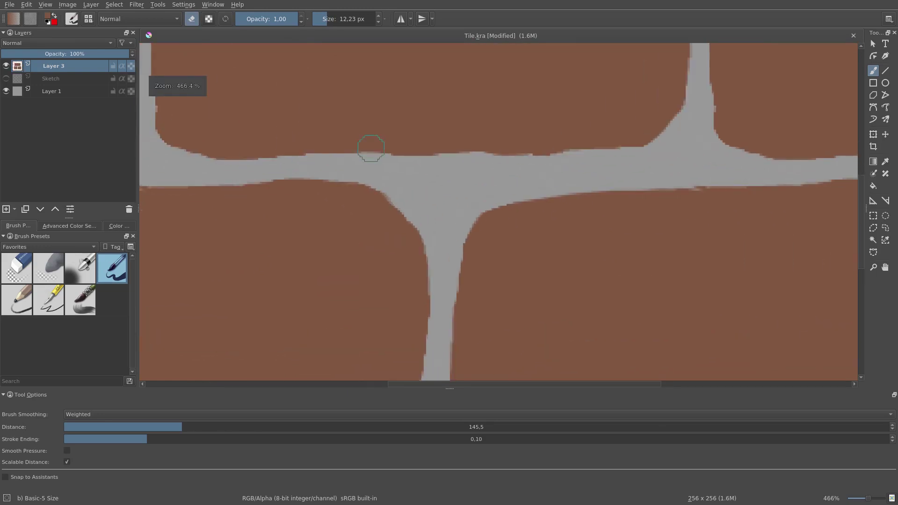
{"action": "left_click_drag", "start_coordinate": [465, 163], "coordinate": [554, 157]}
{"action": "mouse_move", "coordinate": [203, 75]}
{"action": "left_mouse_down"}
{"action": "mouse_move", "coordinate": [373, 204]}
{"action": "mouse_move", "coordinate": [353, 279]}
{"action": "left_mouse_up"}
{"action": "key", "text": "ctrl+z"}
{"action": "mouse_move", "coordinate": [283, 140]}
{"action": "left_mouse_down"}
{"action": "mouse_move", "coordinate": [280, 256]}
{"action": "mouse_move", "coordinate": [234, 351]}
{"action": "mouse_move", "coordinate": [501, 227]}
{"action": "left_mouse_up"}
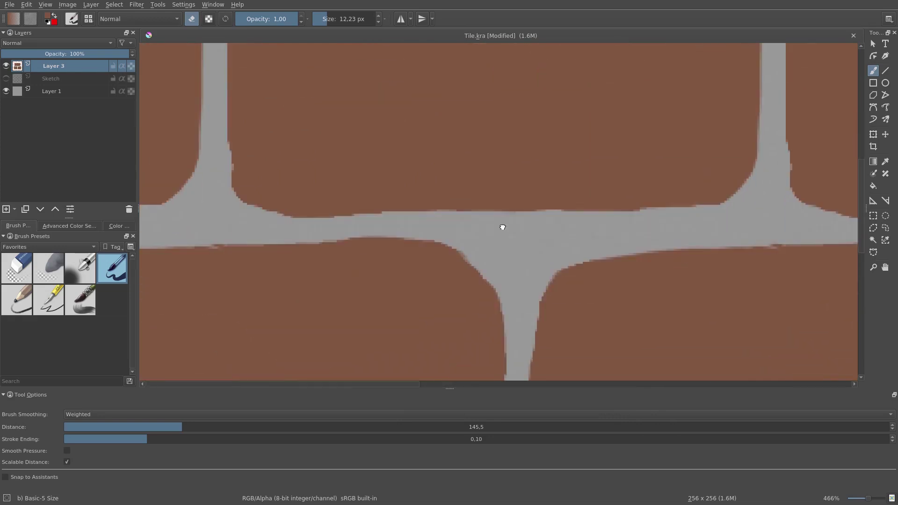
Step: Erase the uneven edges along the vertical gap between the lower bricks and the horizontal joint beneath them
{"action": "left_click_drag", "start_coordinate": [400, 228], "coordinate": [472, 257]}
{"action": "mouse_move", "coordinate": [501, 315]}
{"action": "left_mouse_down"}
{"action": "mouse_move", "coordinate": [493, 304]}
{"action": "mouse_move", "coordinate": [501, 108]}
{"action": "left_mouse_up"}
{"action": "left_click_drag", "start_coordinate": [496, 257], "coordinate": [469, 289]}
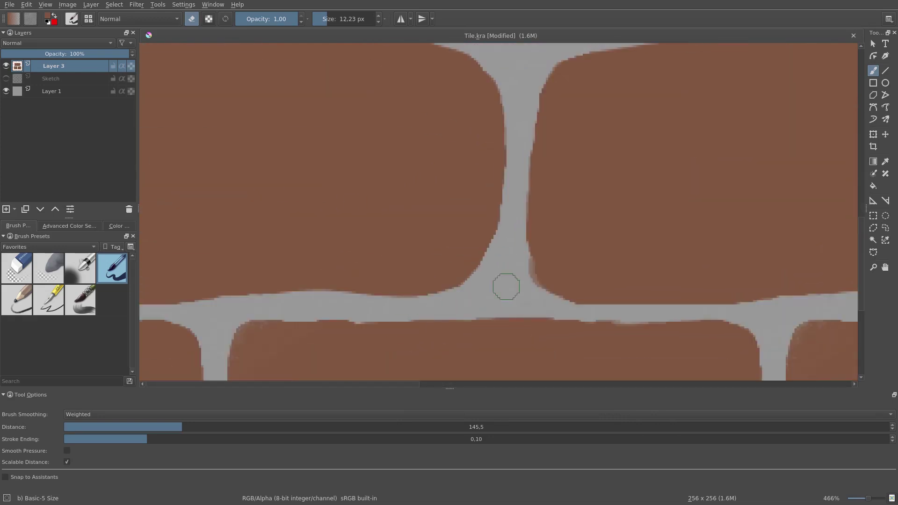
{"action": "mouse_move", "coordinate": [648, 322]}
{"action": "left_mouse_down"}
{"action": "mouse_move", "coordinate": [563, 173]}
{"action": "mouse_move", "coordinate": [601, 319]}
{"action": "mouse_move", "coordinate": [604, 253]}
{"action": "left_mouse_up"}
{"action": "left_click_drag", "start_coordinate": [296, 257], "coordinate": [447, 255]}
{"action": "mouse_move", "coordinate": [478, 219]}
{"action": "left_mouse_down"}
{"action": "mouse_move", "coordinate": [501, 160]}
{"action": "mouse_move", "coordinate": [548, 255]}
{"action": "left_mouse_up"}
{"action": "left_click_drag", "start_coordinate": [419, 105], "coordinate": [541, 322]}
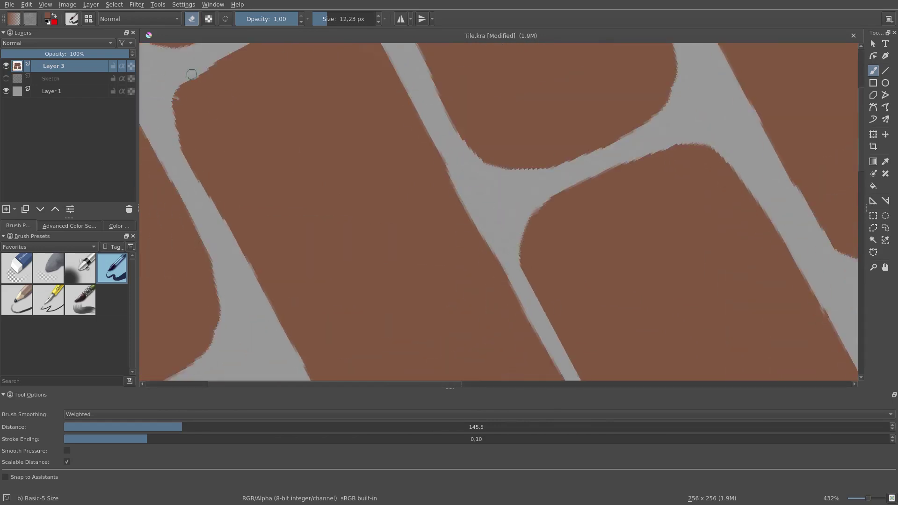
Step: Smooth the remaining jagged brick sides and corners with the eraser, enlarging it to about 28 px
{"action": "mouse_move", "coordinate": [252, 326]}
{"action": "left_mouse_down"}
{"action": "mouse_move", "coordinate": [257, 204]}
{"action": "mouse_move", "coordinate": [375, 374]}
{"action": "mouse_move", "coordinate": [353, 333]}
{"action": "left_mouse_up"}
{"action": "left_click_drag", "start_coordinate": [383, 361], "coordinate": [301, 163]}
{"action": "mouse_move", "coordinate": [304, 168]}
{"action": "left_mouse_down"}
{"action": "mouse_move", "coordinate": [375, 306]}
{"action": "mouse_move", "coordinate": [298, 141]}
{"action": "mouse_move", "coordinate": [313, 141]}
{"action": "left_mouse_up"}
{"action": "key", "text": "e"}
{"action": "key", "text": "e"}
{"action": "mouse_move", "coordinate": [301, 155]}
{"action": "left_mouse_down"}
{"action": "mouse_move", "coordinate": [348, 285]}
{"action": "mouse_move", "coordinate": [397, 327]}
{"action": "left_mouse_up"}
{"action": "key", "text": "ctrl+z"}
{"action": "left_click_drag", "start_coordinate": [272, 213], "coordinate": [299, 276]}
{"action": "left_click_drag", "start_coordinate": [322, 188], "coordinate": [310, 259]}
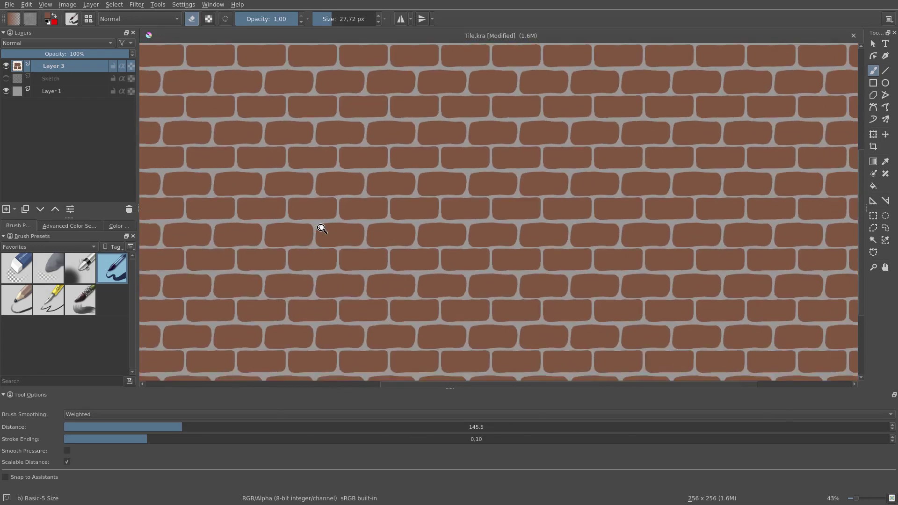
Step: Select one lower-row brick with a rectangle of about 252 x 129 px and nudge it slightly upward
{"action": "scroll", "coordinate": [315, 243], "scroll_direction": "up", "scroll_amount": 5}
{"action": "key", "text": "ctrl+r"}
{"action": "left_click_drag", "start_coordinate": [299, 209], "coordinate": [463, 292]}
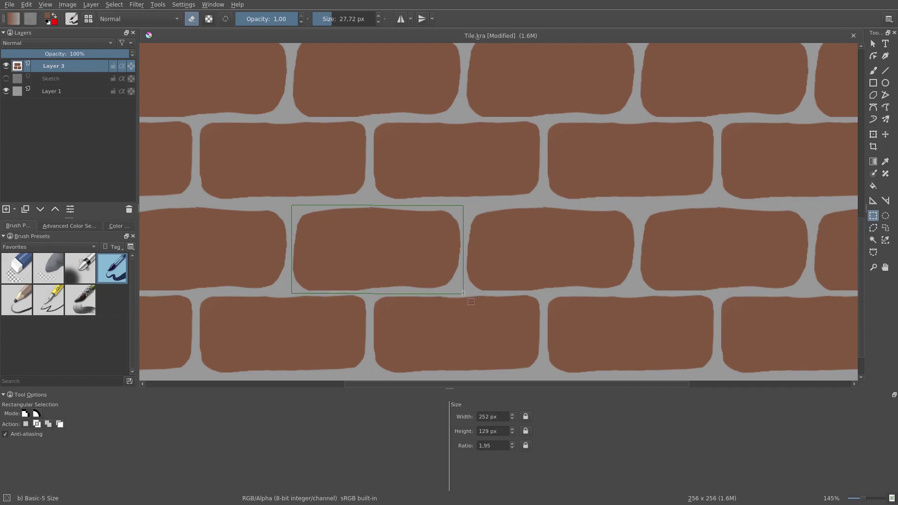
{"action": "key", "text": "t"}
{"action": "left_click_drag", "start_coordinate": [390, 252], "coordinate": [389, 248]}
{"action": "scroll", "coordinate": [410, 247], "scroll_direction": "down", "scroll_amount": 5}
{"action": "key", "text": "b"}
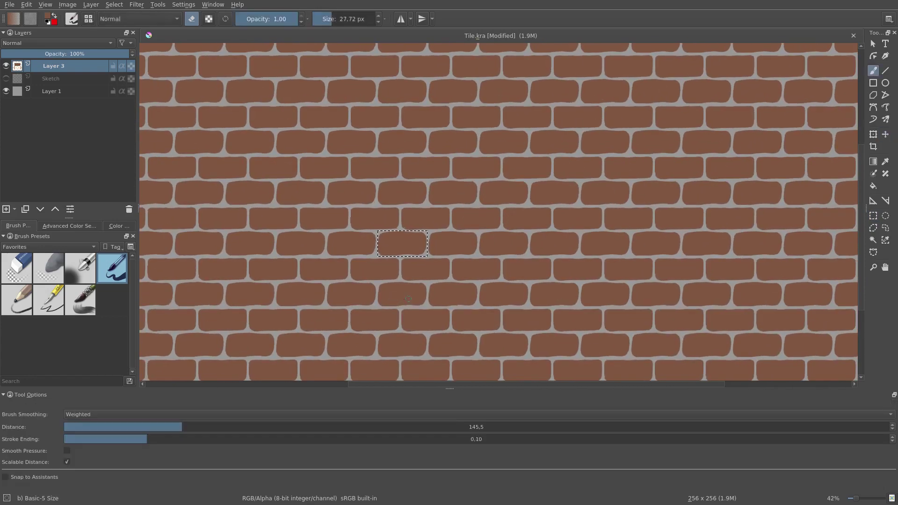
Step: Turn off the wrap-around view, select the upper brick with a rectangle and move it slightly up and to the left
{"action": "key", "text": "w"}
{"action": "scroll", "coordinate": [444, 191], "scroll_direction": "up", "scroll_amount": 5}
{"action": "left_click_drag", "start_coordinate": [416, 126], "coordinate": [477, 213]}
{"action": "key", "text": "ctrl+r"}
{"action": "left_click_drag", "start_coordinate": [543, 222], "coordinate": [285, 103]}
{"action": "left_click_drag", "start_coordinate": [311, 111], "coordinate": [553, 229]}
{"action": "key", "text": "t"}
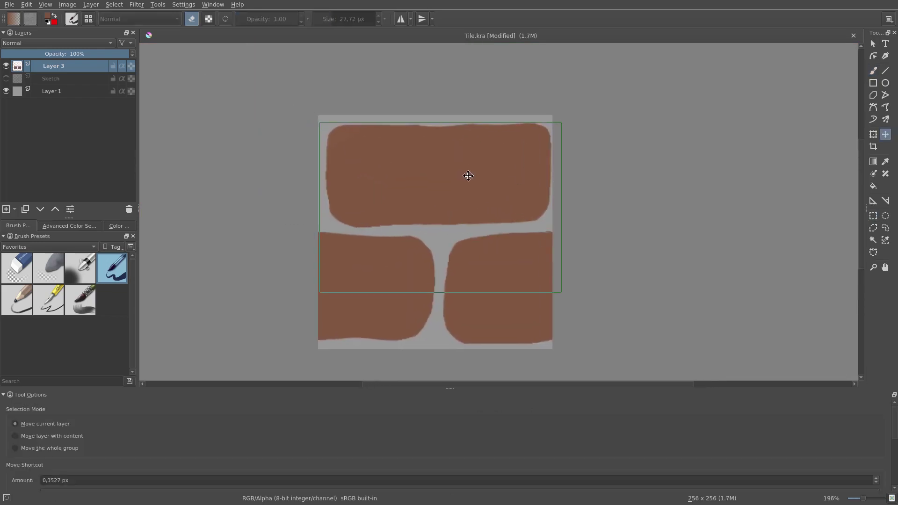
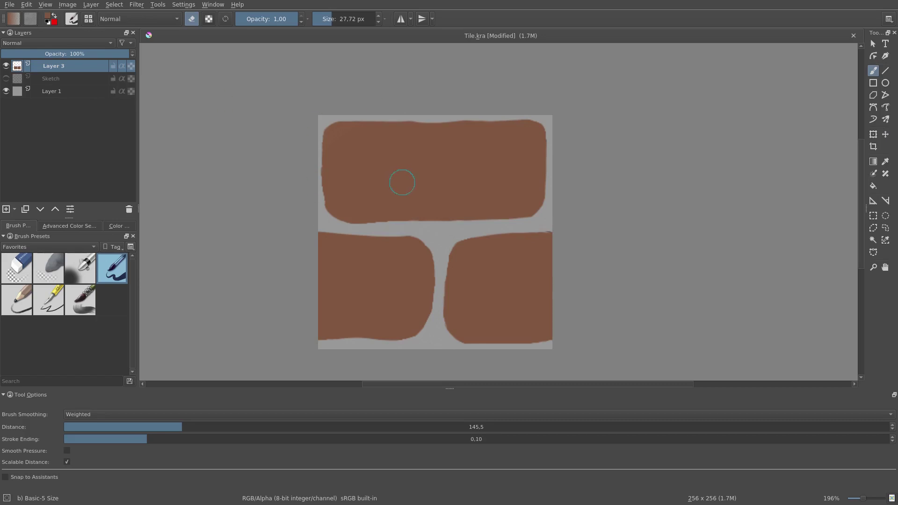
Step: Add a new top layer named Pallette and rename Layer 3 as Base
{"action": "left_click", "coordinate": [6, 209]}
{"action": "double_click", "coordinate": [66, 63]}
{"action": "type", "text": "Pallette"}
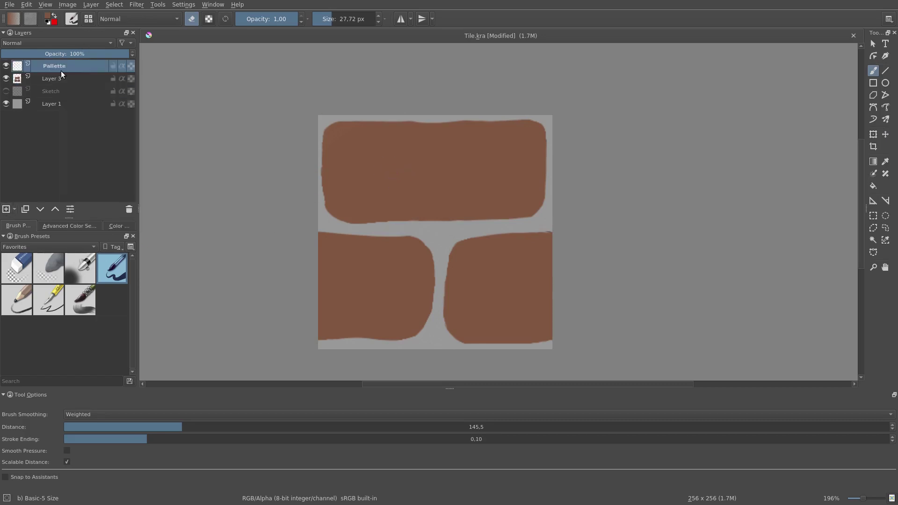
{"action": "key", "text": "Page_Down"}
{"action": "key", "text": "F2"}
{"action": "type", "text": "Base"}
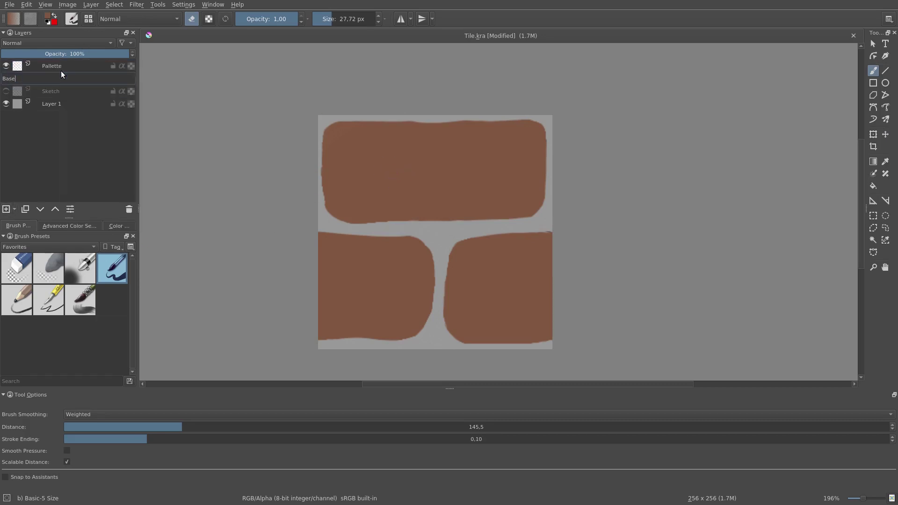
{"action": "key", "text": "Return"}
Step: Add a new layer named Shading directly above the Base layer
{"action": "left_click", "coordinate": [6, 209]}
{"action": "key", "text": "F2"}
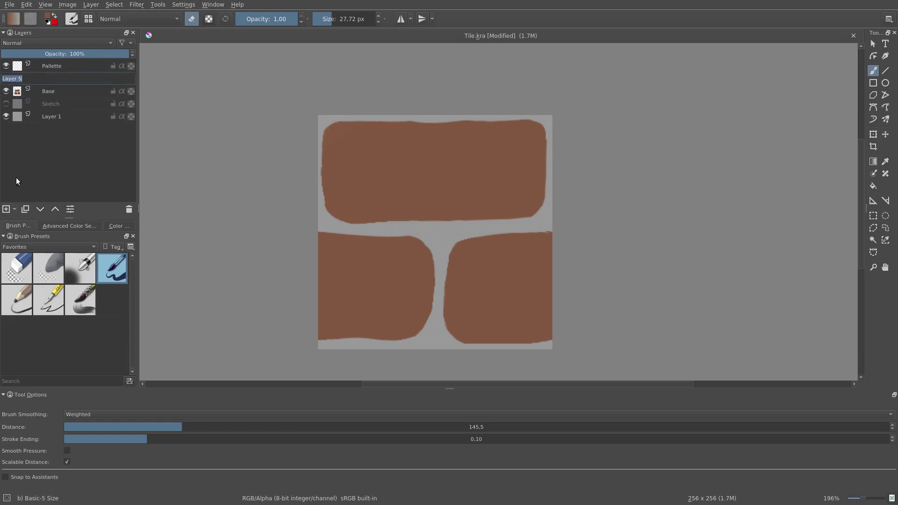
{"action": "type", "text": "Shading"}
{"action": "key", "text": "Return"}
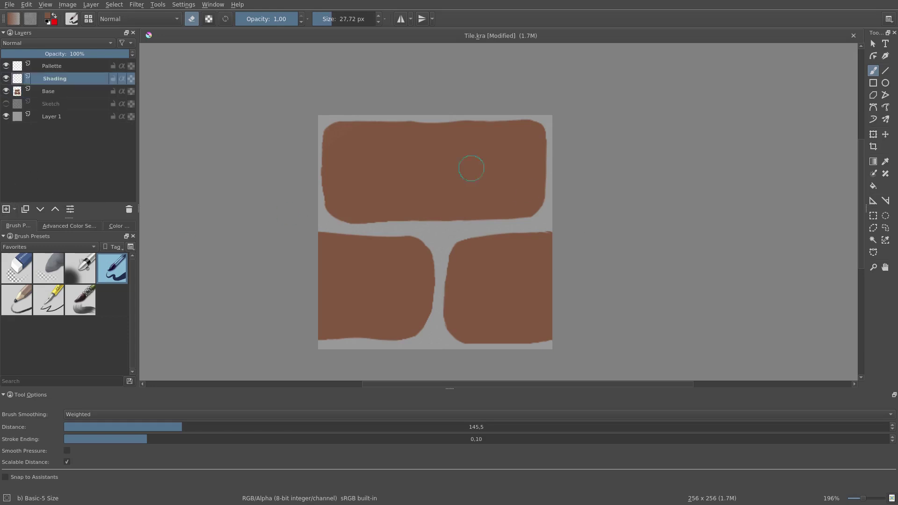
Step: Set the Shading layer's blending mode to Multiply and paint a test patch on the upper brick
{"action": "key", "text": "e"}
{"action": "left_click", "coordinate": [56, 43]}
{"action": "left_click", "coordinate": [32, 61]}
{"action": "left_click_drag", "start_coordinate": [388, 174], "coordinate": [442, 169]}
Step: Sample the patch's dark brown and paint a small swatch of it on the Pallette layer
{"action": "left_click", "coordinate": [423, 175], "text": "ctrl"}
{"action": "right_click", "coordinate": [58, 27]}
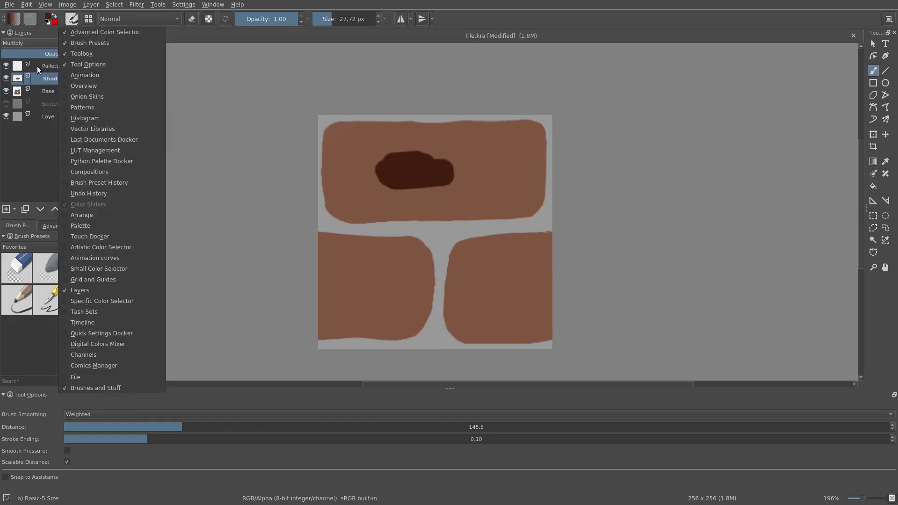
{"action": "left_click", "coordinate": [38, 66]}
{"action": "left_click_drag", "start_coordinate": [525, 164], "coordinate": [521, 170]}
Step: Switch the Shading layer's blending mode to Screen and add a swatch of the light tan result on the Pallette layer
{"action": "left_click", "coordinate": [70, 79]}
{"action": "left_click", "coordinate": [74, 42]}
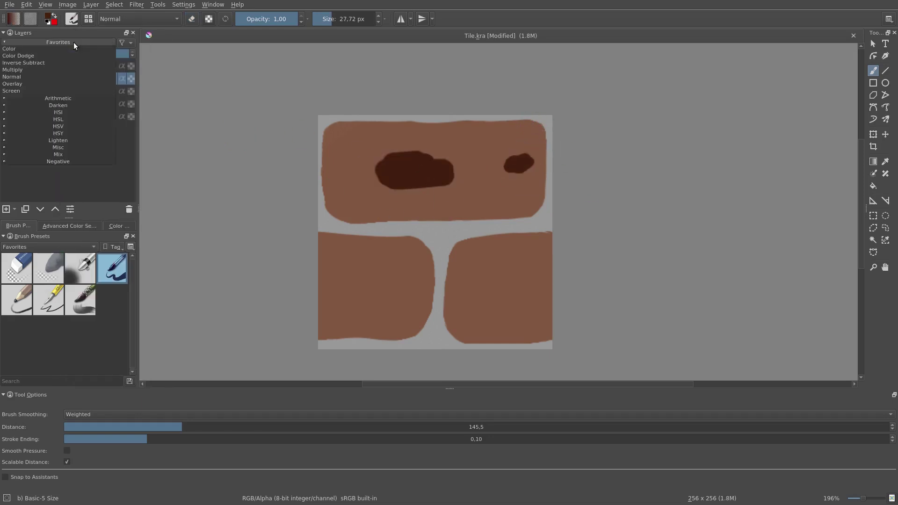
{"action": "left_click", "coordinate": [47, 91]}
{"action": "left_click", "coordinate": [51, 65]}
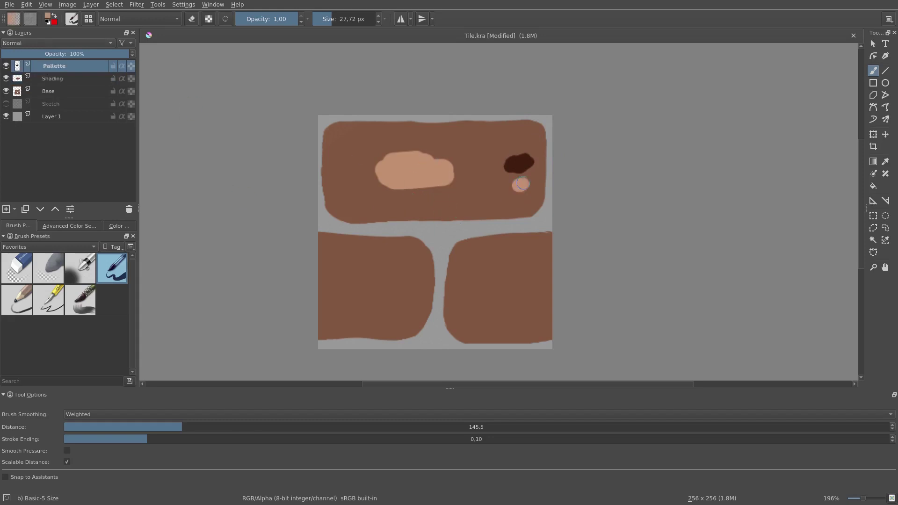
Step: Return the Shading layer's blending mode to Normal and erase the test patch from the upper brick
{"action": "left_click", "coordinate": [51, 79]}
{"action": "left_click", "coordinate": [61, 42]}
{"action": "left_click", "coordinate": [59, 75]}
{"action": "key", "text": "e"}
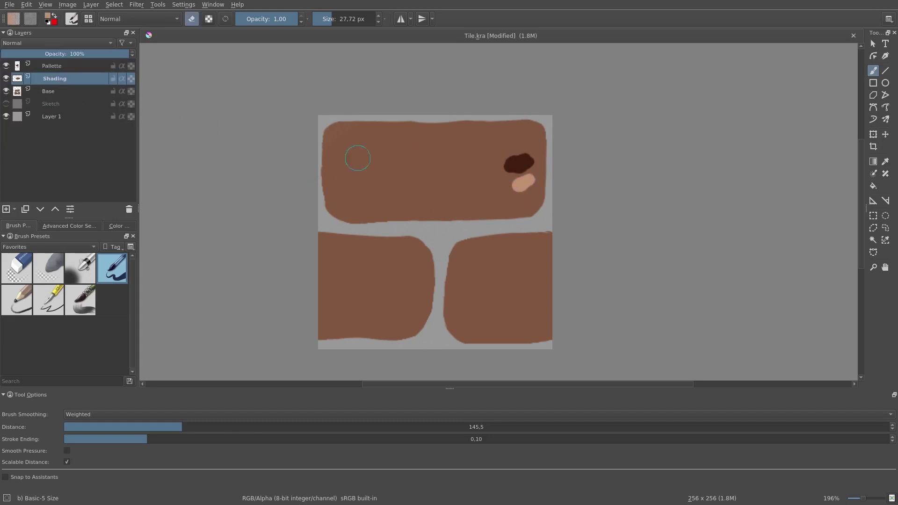
Step: Sample the dark brown palette swatch for painting and set the Shading layer's blending mode to Multiply
{"action": "key", "text": "e"}
{"action": "left_click", "coordinate": [526, 162], "text": "ctrl"}
{"action": "left_click", "coordinate": [56, 43]}
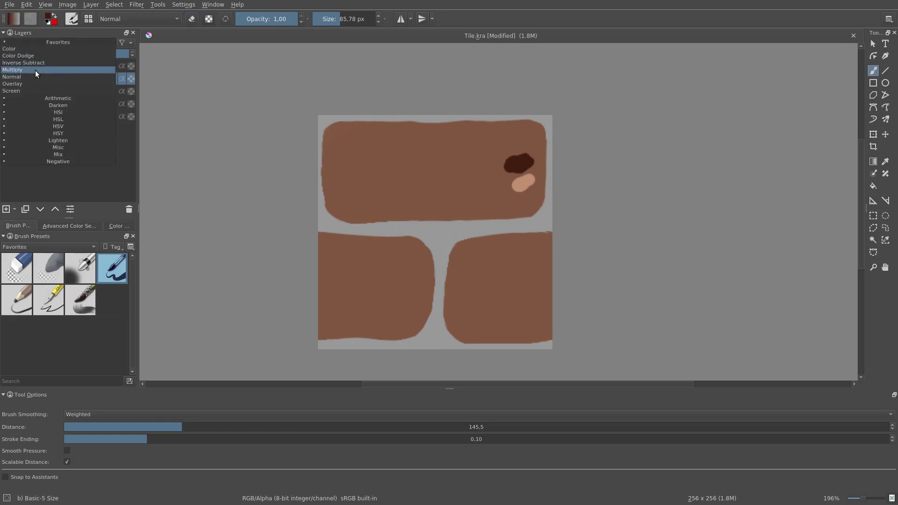
{"action": "left_click", "coordinate": [35, 70]}
{"action": "key", "text": "e"}
{"action": "left_click_drag", "start_coordinate": [421, 196], "coordinate": [395, 166]}
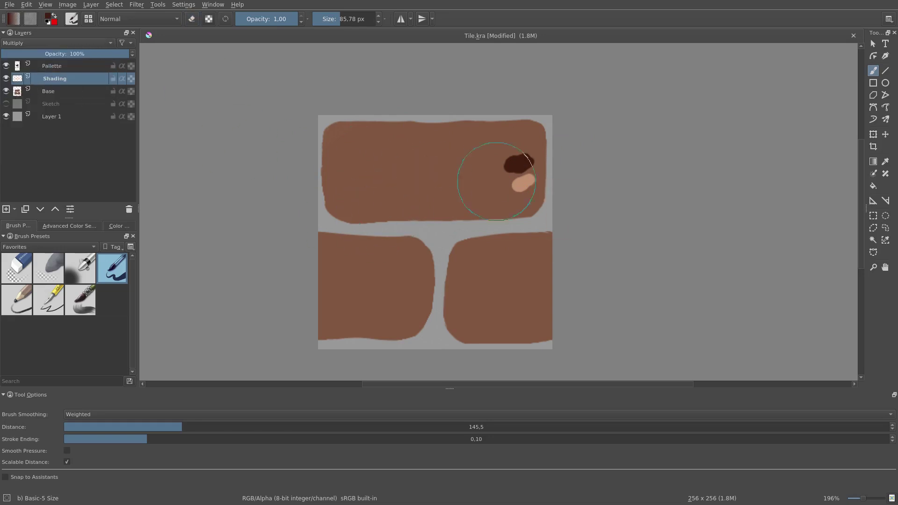
Step: Paint dark brown shade on the upper brick's upper-right corner with a smaller Airbrush Soft brush
{"action": "left_click", "coordinate": [74, 262]}
{"action": "left_click_drag", "start_coordinate": [412, 208], "coordinate": [10, 209]}
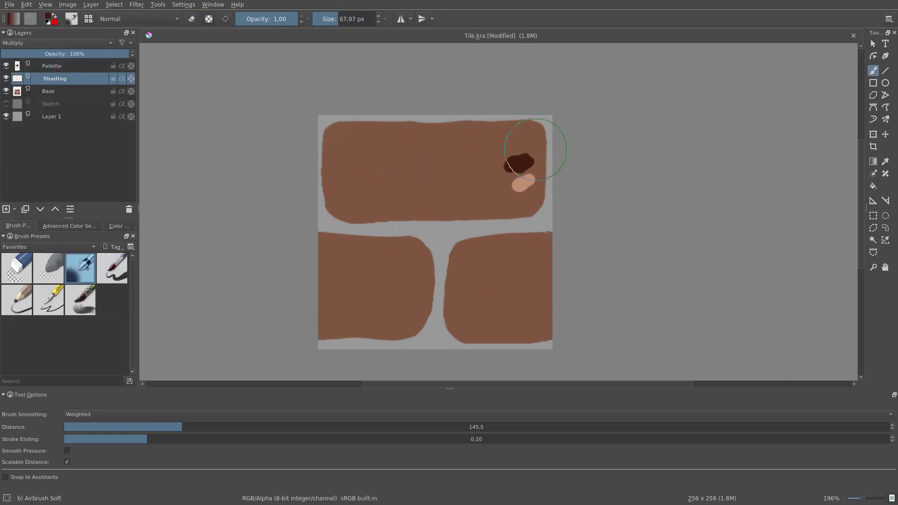
{"action": "key", "text": "bracketleft"}
{"action": "key", "text": "bracketleft"}
{"action": "left_click_drag", "start_coordinate": [538, 117], "coordinate": [543, 163]}
Step: Group the Shading and Base layers with Shading clipped to the base, keeping Shading as the active layer
{"action": "key", "text": "ctrl+g"}
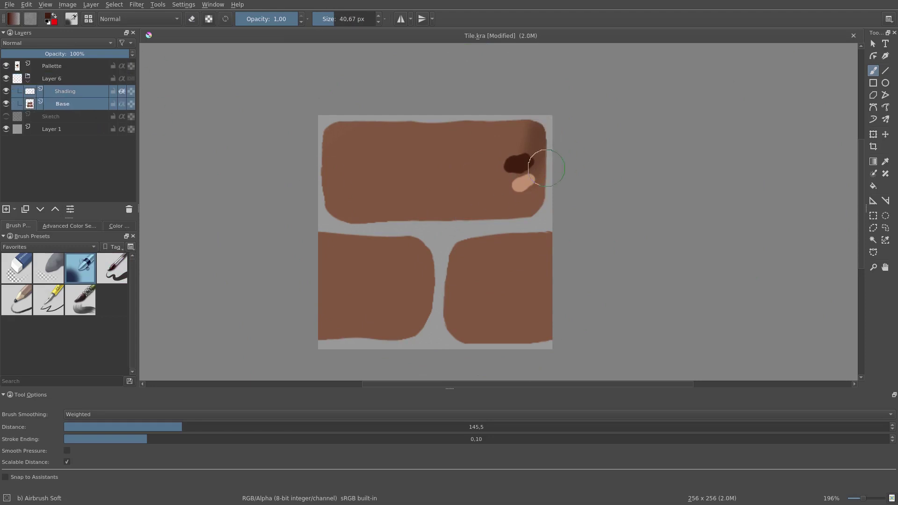
{"action": "left_click", "coordinate": [75, 92]}
Step: Darken the right and lower edges of the upper brick with the dark brown soft airbrush at about 41 px
{"action": "right_click", "coordinate": [551, 156]}
{"action": "right_click", "coordinate": [538, 161]}
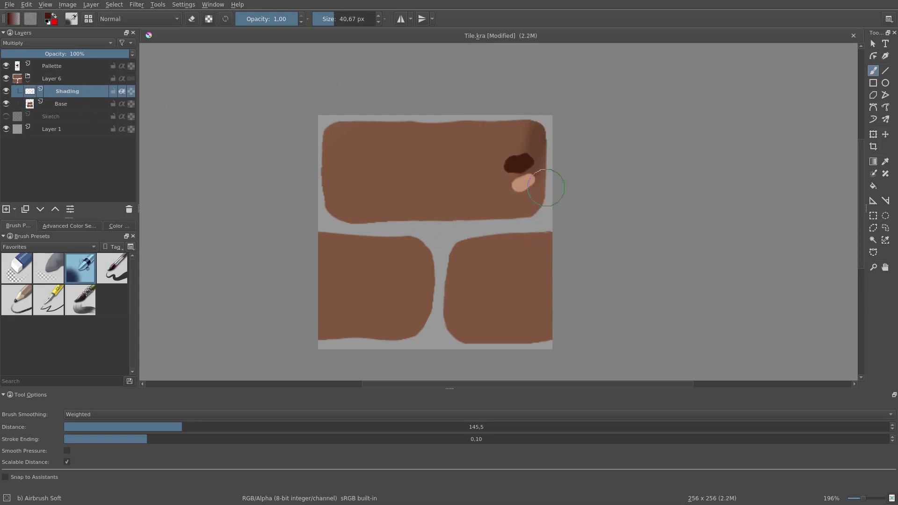
{"action": "mouse_move", "coordinate": [541, 166]}
{"action": "left_mouse_down"}
{"action": "mouse_move", "coordinate": [447, 210]}
{"action": "mouse_move", "coordinate": [367, 213]}
{"action": "left_mouse_up"}
{"action": "left_click_drag", "start_coordinate": [529, 116], "coordinate": [367, 213]}
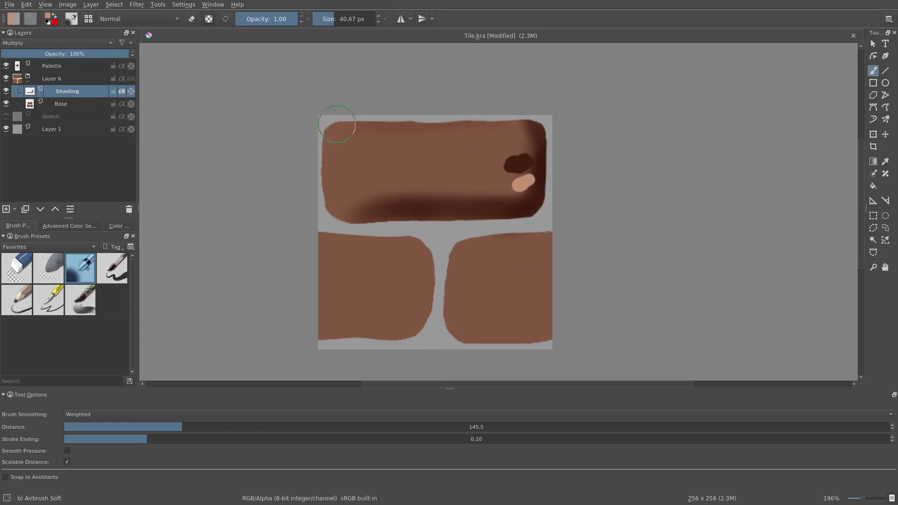
Step: Return the Shading layer to Normal blending and paint light tan highlights along the upper brick's upper and left edges
{"action": "left_click", "coordinate": [89, 43]}
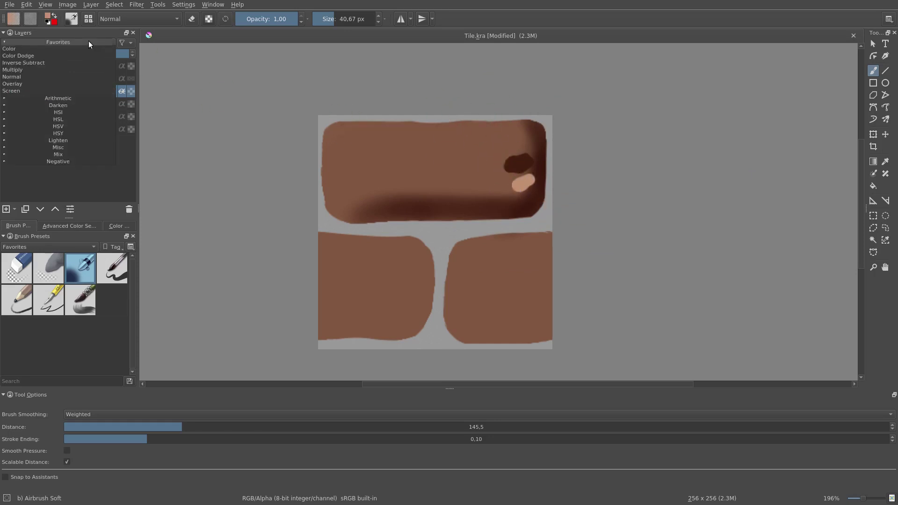
{"action": "left_click", "coordinate": [82, 78]}
{"action": "left_click_drag", "start_coordinate": [491, 125], "coordinate": [321, 129]}
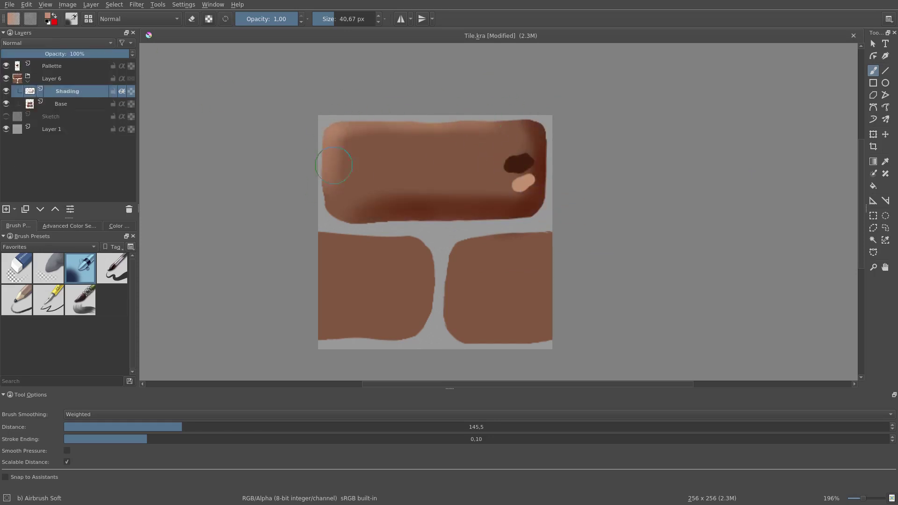
{"action": "left_click_drag", "start_coordinate": [334, 164], "coordinate": [520, 125]}
{"action": "left_click_drag", "start_coordinate": [499, 209], "coordinate": [349, 236]}
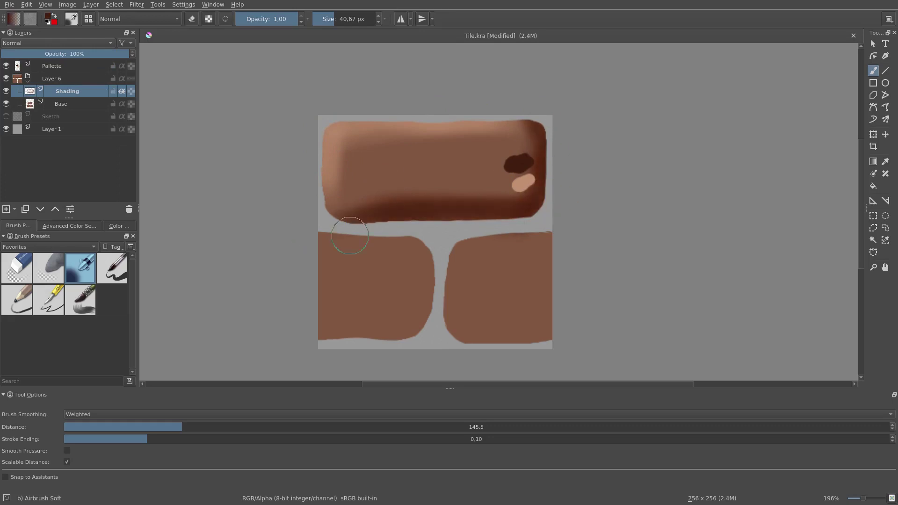
Step: Shade the lower bricks in wrap-around mode, with tan highlights on the upper and left edges and dark brown on the right and lower edges
{"action": "left_click_drag", "start_coordinate": [409, 239], "coordinate": [379, 236]}
{"action": "key", "text": "w"}
{"action": "mouse_move", "coordinate": [499, 239]}
{"action": "left_mouse_down"}
{"action": "mouse_move", "coordinate": [545, 233]}
{"action": "mouse_move", "coordinate": [472, 268]}
{"action": "mouse_move", "coordinate": [453, 312]}
{"action": "left_mouse_up"}
{"action": "scroll", "coordinate": [570, 239], "scroll_direction": "up", "scroll_amount": 3}
{"action": "mouse_move", "coordinate": [590, 258]}
{"action": "left_mouse_down"}
{"action": "mouse_move", "coordinate": [469, 245]}
{"action": "mouse_move", "coordinate": [715, 255]}
{"action": "left_mouse_up"}
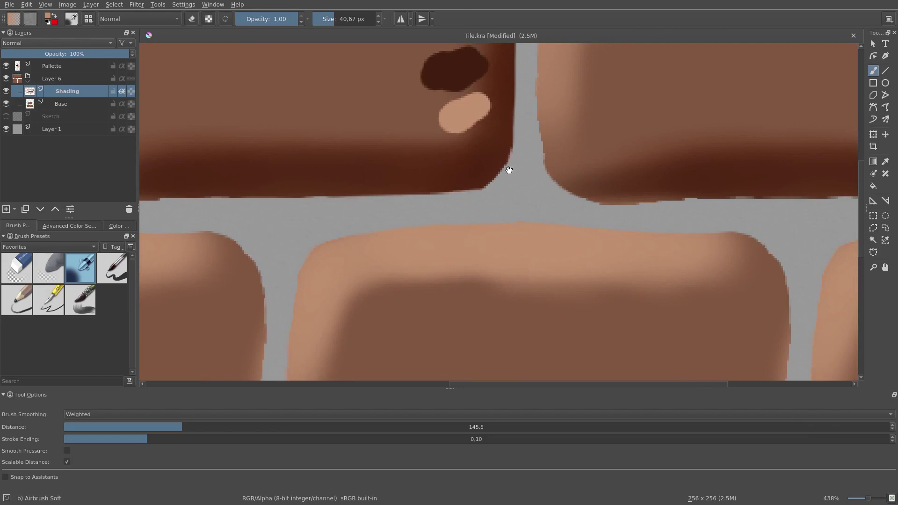
Step: Refine the rim of the upper brick with dark brown strokes, using the soft airbrush at about 14 px
{"action": "scroll", "coordinate": [536, 263], "scroll_direction": "down", "scroll_amount": 4}
{"action": "mouse_move", "coordinate": [611, 150]}
{"action": "left_mouse_down"}
{"action": "mouse_move", "coordinate": [562, 230]}
{"action": "mouse_move", "coordinate": [495, 243]}
{"action": "mouse_move", "coordinate": [334, 140]}
{"action": "left_mouse_up"}
{"action": "scroll", "coordinate": [588, 158], "scroll_direction": "down", "scroll_amount": 3}
{"action": "scroll", "coordinate": [304, 211], "scroll_direction": "up", "scroll_amount": 4}
{"action": "mouse_move", "coordinate": [309, 112]}
{"action": "left_mouse_down", "text": "shift"}
{"action": "mouse_move", "coordinate": [252, 112]}
{"action": "mouse_move", "coordinate": [301, 231]}
{"action": "mouse_move", "coordinate": [310, 299]}
{"action": "left_mouse_up", "text": "shift"}
{"action": "mouse_move", "coordinate": [308, 90]}
{"action": "left_mouse_down"}
{"action": "mouse_move", "coordinate": [648, 92]}
{"action": "mouse_move", "coordinate": [741, 106]}
{"action": "left_mouse_up"}
{"action": "key", "text": "ctrl+z"}
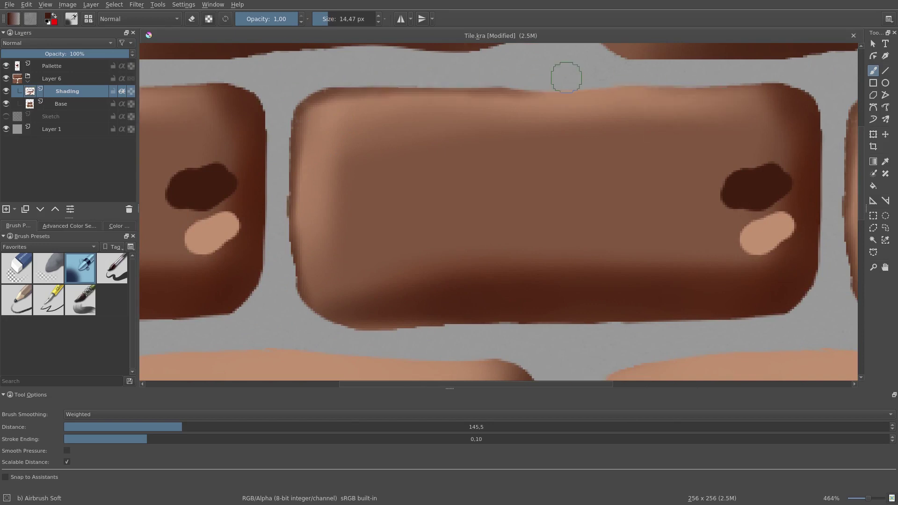
{"action": "mouse_move", "coordinate": [557, 81]}
{"action": "left_mouse_down"}
{"action": "mouse_move", "coordinate": [773, 98]}
{"action": "mouse_move", "coordinate": [802, 116]}
{"action": "mouse_move", "coordinate": [764, 301]}
{"action": "mouse_move", "coordinate": [684, 305]}
{"action": "left_mouse_up"}
Step: Switch to near-black and deepen the right and lower edges of both the upper and lower bricks
{"action": "left_click", "coordinate": [69, 226]}
{"action": "key", "text": "ctrl+z"}
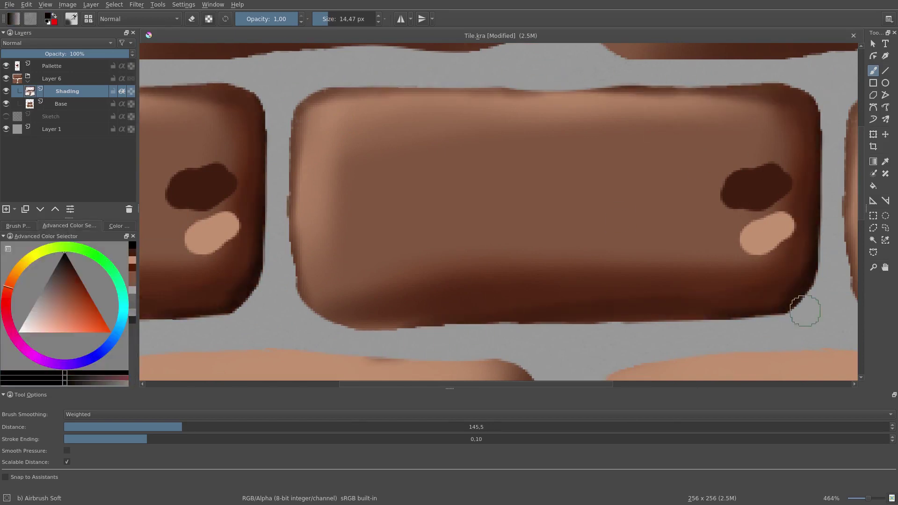
{"action": "left_click_drag", "start_coordinate": [804, 311], "coordinate": [533, 322]}
{"action": "mouse_move", "coordinate": [604, 341]}
{"action": "left_mouse_down"}
{"action": "mouse_move", "coordinate": [619, 280]}
{"action": "mouse_move", "coordinate": [557, 199]}
{"action": "left_mouse_up"}
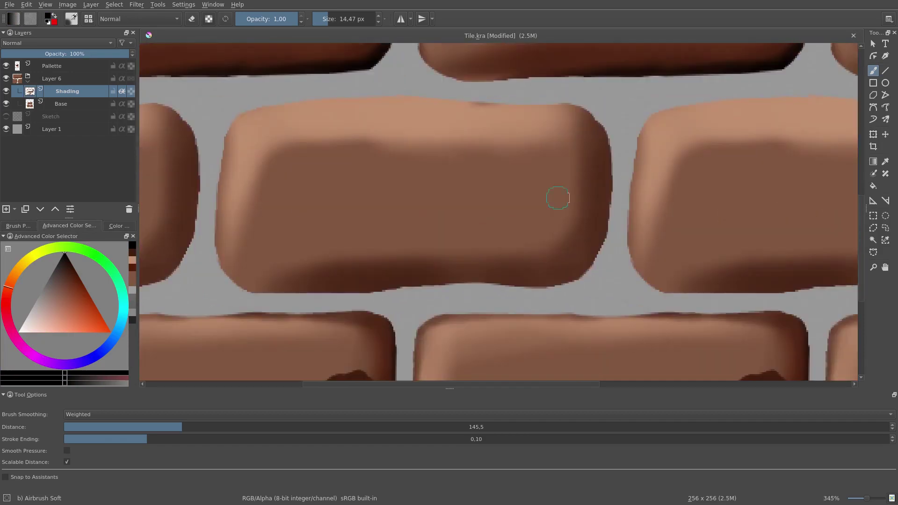
{"action": "mouse_move", "coordinate": [603, 123]}
{"action": "left_mouse_down"}
{"action": "mouse_move", "coordinate": [623, 169]}
{"action": "mouse_move", "coordinate": [451, 283]}
{"action": "mouse_move", "coordinate": [411, 286]}
{"action": "mouse_move", "coordinate": [202, 186]}
{"action": "left_mouse_up"}
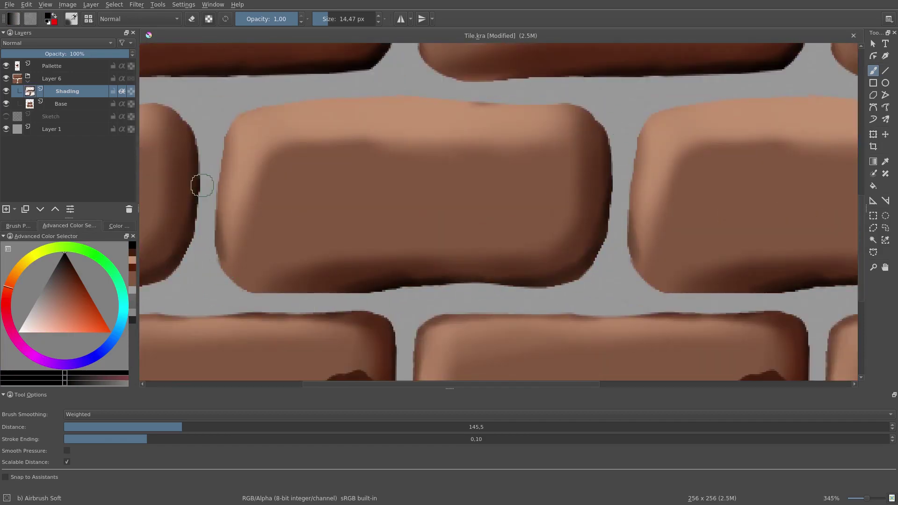
{"action": "left_click_drag", "start_coordinate": [207, 141], "coordinate": [281, 103]}
{"action": "key", "text": "ctrl+z"}
{"action": "key", "text": "ctrl+z"}
{"action": "key", "text": "ctrl+z"}
Step: Sample a brown from the lower brick's shaded side and outline its left and upper-left edges with it
{"action": "left_click", "coordinate": [581, 204], "text": "ctrl"}
{"action": "mouse_move", "coordinate": [213, 177]}
{"action": "left_mouse_down"}
{"action": "mouse_move", "coordinate": [234, 140]}
{"action": "mouse_move", "coordinate": [400, 91]}
{"action": "left_mouse_up"}
{"action": "left_click_drag", "start_coordinate": [211, 140], "coordinate": [288, 94]}
Step: Add a layer beneath the bricks and paint a soft near-black shadow along the lower brick's right and lower edges at about 24 px
{"action": "left_click", "coordinate": [54, 129]}
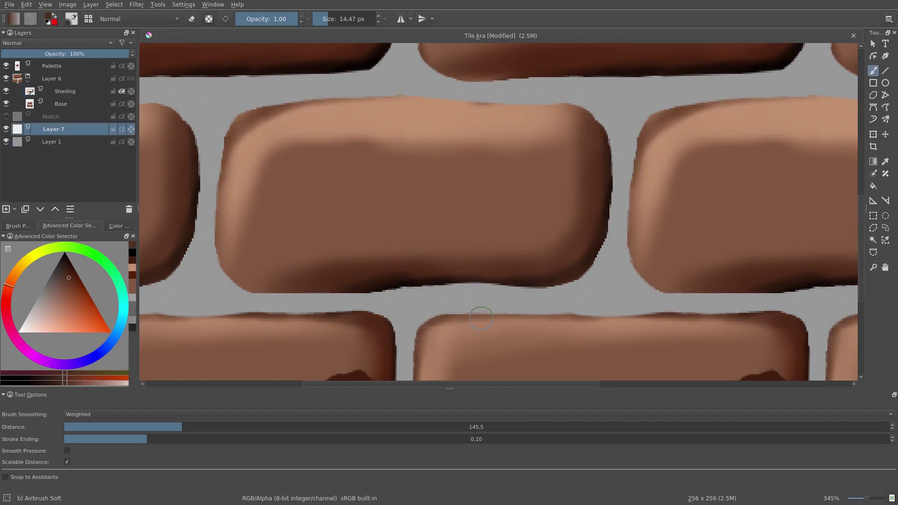
{"action": "left_click", "coordinate": [448, 311], "text": "ctrl"}
{"action": "left_click", "coordinate": [59, 260]}
{"action": "left_click_drag", "start_coordinate": [417, 302], "coordinate": [427, 302], "text": "shift"}
{"action": "mouse_move", "coordinate": [266, 285]}
{"action": "left_mouse_down"}
{"action": "mouse_move", "coordinate": [345, 287]}
{"action": "mouse_move", "coordinate": [575, 262]}
{"action": "left_mouse_up"}
{"action": "mouse_move", "coordinate": [617, 144]}
{"action": "left_mouse_down"}
{"action": "mouse_move", "coordinate": [579, 279]}
{"action": "mouse_move", "coordinate": [591, 258]}
{"action": "mouse_move", "coordinate": [613, 156]}
{"action": "left_mouse_up"}
{"action": "left_click_drag", "start_coordinate": [408, 278], "coordinate": [269, 285]}
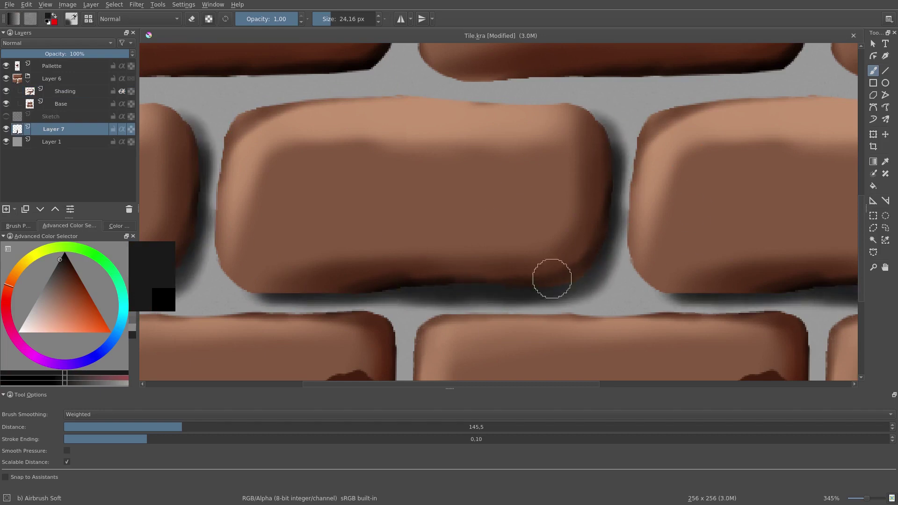
{"action": "left_click_drag", "start_coordinate": [552, 279], "coordinate": [465, 415]}
Step: Paint the same soft near-black shadow along the right and lower edges of the upper brick, redoing one stroke
{"action": "mouse_move", "coordinate": [468, 212]}
{"action": "left_mouse_down"}
{"action": "mouse_move", "coordinate": [379, 213]}
{"action": "mouse_move", "coordinate": [697, 204]}
{"action": "mouse_move", "coordinate": [719, 165]}
{"action": "left_mouse_up"}
{"action": "key", "text": "ctrl+z"}
{"action": "mouse_move", "coordinate": [715, 125]}
{"action": "left_mouse_down"}
{"action": "mouse_move", "coordinate": [692, 211]}
{"action": "mouse_move", "coordinate": [559, 258]}
{"action": "left_mouse_up"}
{"action": "mouse_move", "coordinate": [697, 213]}
{"action": "left_mouse_down"}
{"action": "mouse_move", "coordinate": [712, 191]}
{"action": "mouse_move", "coordinate": [708, 123]}
{"action": "left_mouse_up"}
Step: Hide the Pallette layer and check the painted tile with wrap-around mode switched off and on
{"action": "left_click", "coordinate": [6, 66]}
{"action": "mouse_move", "coordinate": [497, 178]}
{"action": "left_mouse_down"}
{"action": "mouse_move", "coordinate": [475, 200]}
{"action": "mouse_move", "coordinate": [349, 92]}
{"action": "mouse_move", "coordinate": [345, 238]}
{"action": "left_mouse_up"}
{"action": "key", "text": "w"}
{"action": "left_click_drag", "start_coordinate": [403, 202], "coordinate": [404, 253]}
{"action": "mouse_move", "coordinate": [634, 164]}
{"action": "left_mouse_down"}
{"action": "mouse_move", "coordinate": [416, 157]}
{"action": "mouse_move", "coordinate": [319, 189]}
{"action": "left_mouse_up"}
{"action": "key", "text": "w"}
Step: Blend the light and dark transitions on the bricks on the Shading layer, using browns sampled from the bricks
{"action": "left_click", "coordinate": [189, 179], "text": "ctrl"}
{"action": "left_click_drag", "start_coordinate": [189, 179], "coordinate": [322, 171]}
{"action": "left_click", "coordinate": [63, 95]}
{"action": "left_click_drag", "start_coordinate": [242, 196], "coordinate": [431, 191]}
{"action": "left_click_drag", "start_coordinate": [433, 255], "coordinate": [438, 219]}
{"action": "left_click", "coordinate": [442, 280], "text": "ctrl"}
{"action": "mouse_move", "coordinate": [445, 311]}
{"action": "left_mouse_down"}
{"action": "mouse_move", "coordinate": [384, 306]}
{"action": "mouse_move", "coordinate": [405, 300]}
{"action": "left_mouse_up"}
{"action": "mouse_move", "coordinate": [463, 288]}
{"action": "left_mouse_down"}
{"action": "mouse_move", "coordinate": [373, 287]}
{"action": "mouse_move", "coordinate": [536, 284]}
{"action": "left_mouse_up"}
{"action": "left_click", "coordinate": [584, 291], "text": "ctrl"}
{"action": "left_click_drag", "start_coordinate": [587, 294], "coordinate": [374, 298]}
{"action": "mouse_move", "coordinate": [622, 290]}
{"action": "left_mouse_down"}
{"action": "mouse_move", "coordinate": [712, 184]}
{"action": "mouse_move", "coordinate": [645, 290]}
{"action": "left_mouse_up"}
Step: Add a new layer above Shading inside the brick group and name it Texture
{"action": "left_click", "coordinate": [12, 226]}
{"action": "left_click", "coordinate": [6, 209]}
{"action": "double_click", "coordinate": [68, 91]}
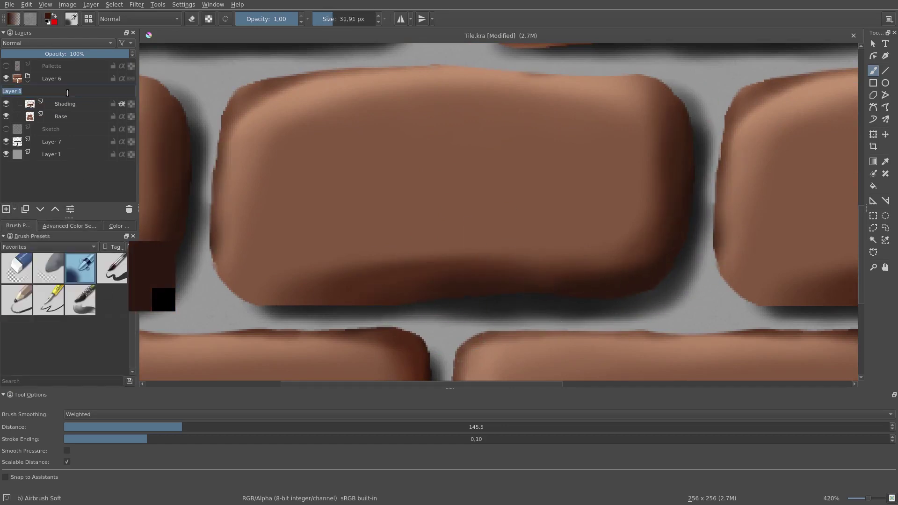
{"action": "type", "text": "Texture"}
{"action": "key", "text": "Return"}
Step: Choose the Texture Big brush preset from the full preset list and reduce its size to about 22 px
{"action": "scroll", "coordinate": [52, 245], "scroll_direction": "up", "scroll_amount": 3}
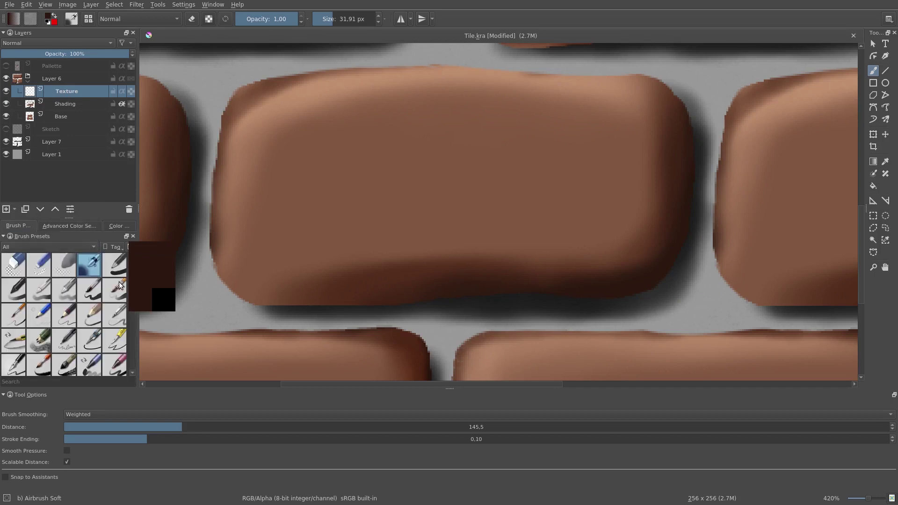
{"action": "left_click", "coordinate": [89, 316]}
{"action": "right_click", "coordinate": [60, 299]}
{"action": "left_click_drag", "start_coordinate": [132, 281], "coordinate": [133, 346]}
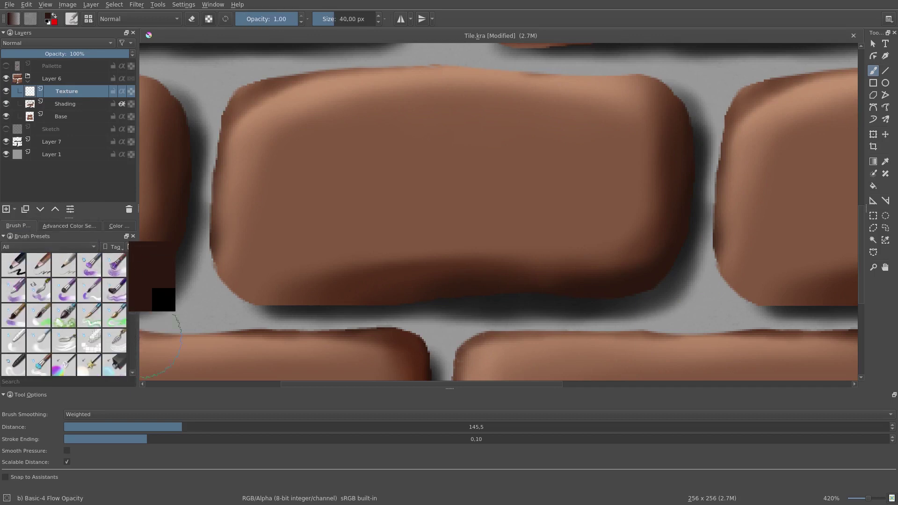
{"action": "scroll", "coordinate": [135, 351], "scroll_direction": "down", "scroll_amount": 10}
{"action": "left_click", "coordinate": [64, 290]}
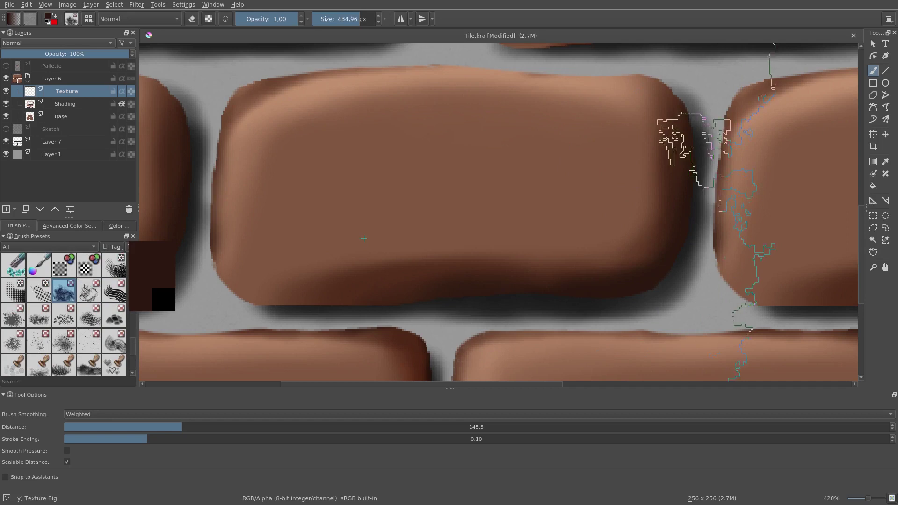
{"action": "left_click_drag", "start_coordinate": [404, 182], "coordinate": [143, 182], "text": "shift"}
Step: Set the Texture layer's blending mode to Overlay
{"action": "left_click", "coordinate": [63, 42]}
{"action": "left_click", "coordinate": [51, 55]}
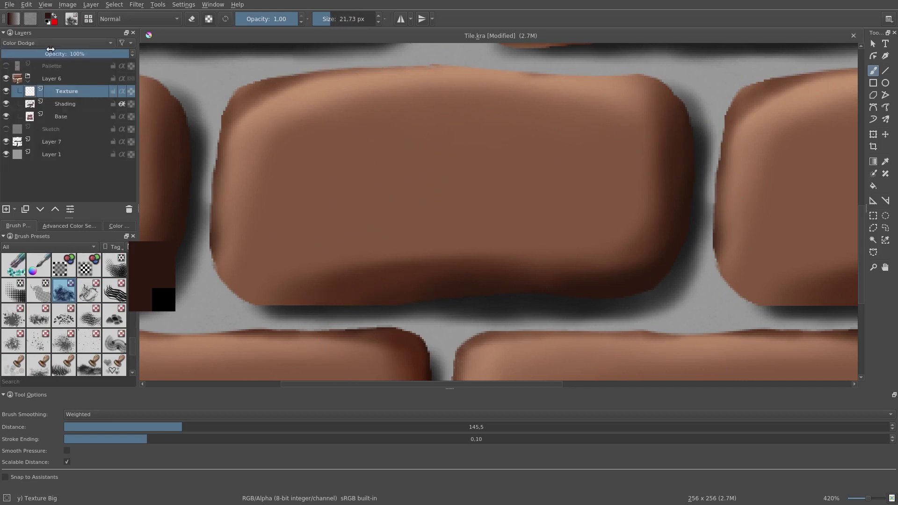
{"action": "left_click", "coordinate": [50, 43]}
{"action": "left_click", "coordinate": [43, 73]}
Step: Paint tan mottled texture over the lower brick's face at about 39 px, and a sampled dark brown along its lower edge
{"action": "left_click", "coordinate": [275, 146], "text": "ctrl"}
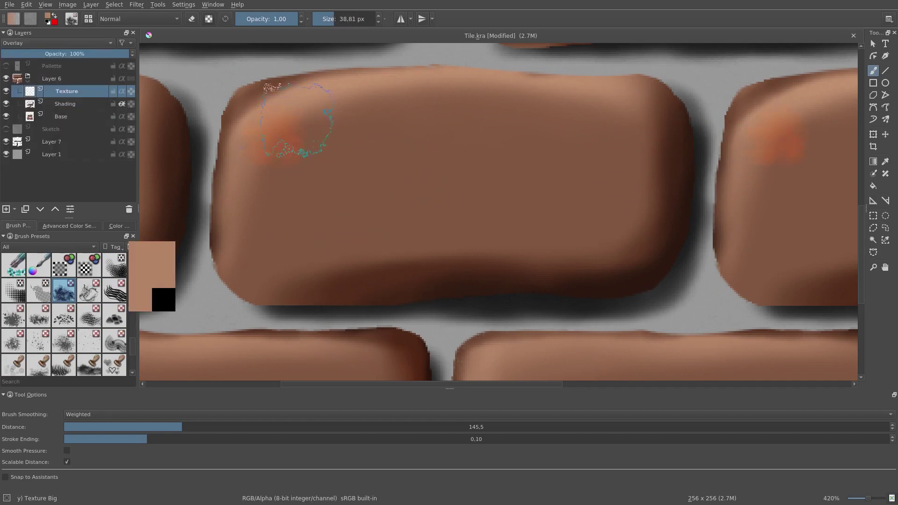
{"action": "left_click_drag", "start_coordinate": [578, 131], "coordinate": [248, 121]}
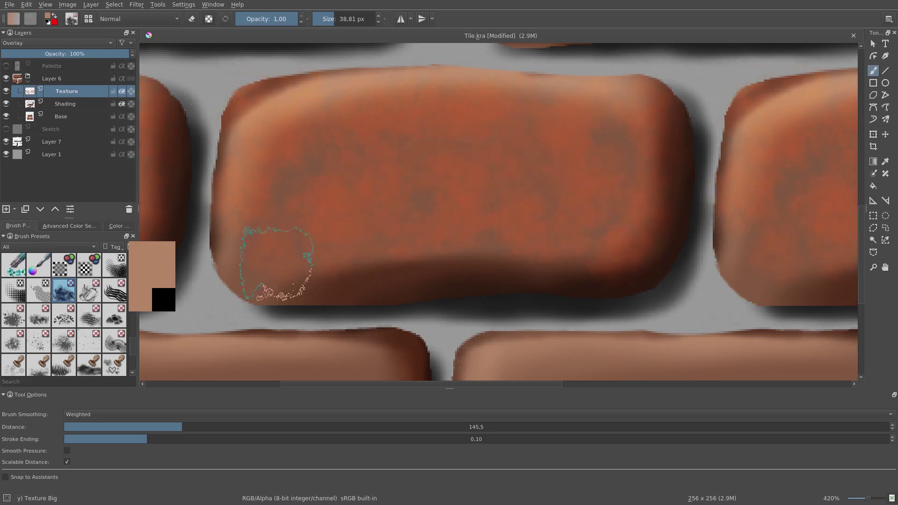
{"action": "left_click", "coordinate": [536, 286], "text": "ctrl"}
{"action": "mouse_move", "coordinate": [323, 290]}
{"action": "left_mouse_down"}
{"action": "mouse_move", "coordinate": [489, 281]}
{"action": "mouse_move", "coordinate": [686, 234]}
{"action": "mouse_move", "coordinate": [709, 106]}
{"action": "mouse_move", "coordinate": [673, 234]}
{"action": "left_mouse_up"}
Step: Add more texture to the lower brick's left part and face with a sampled highlight tone and mid brown
{"action": "left_click", "coordinate": [300, 101], "text": "ctrl"}
{"action": "mouse_move", "coordinate": [301, 101]}
{"action": "left_mouse_down"}
{"action": "mouse_move", "coordinate": [256, 136]}
{"action": "mouse_move", "coordinate": [513, 134]}
{"action": "mouse_move", "coordinate": [471, 163]}
{"action": "mouse_move", "coordinate": [288, 188]}
{"action": "left_mouse_up"}
{"action": "left_click", "coordinate": [516, 186], "text": "ctrl"}
{"action": "left_click_drag", "start_coordinate": [516, 186], "coordinate": [541, 186], "text": "shift"}
{"action": "left_click_drag", "start_coordinate": [337, 150], "coordinate": [285, 212]}
Step: Paint mottled texture over the upper brick's face and add a sampled dark tone along its lower edge
{"action": "scroll", "coordinate": [427, 161], "scroll_direction": "down", "scroll_amount": 4}
{"action": "scroll", "coordinate": [377, 191], "scroll_direction": "up", "scroll_amount": 3}
{"action": "mouse_move", "coordinate": [327, 171]}
{"action": "left_mouse_down"}
{"action": "mouse_move", "coordinate": [347, 247]}
{"action": "mouse_move", "coordinate": [534, 243]}
{"action": "mouse_move", "coordinate": [423, 268]}
{"action": "mouse_move", "coordinate": [556, 241]}
{"action": "mouse_move", "coordinate": [605, 267]}
{"action": "left_mouse_up"}
{"action": "left_click", "coordinate": [561, 338], "text": "ctrl"}
{"action": "left_click_drag", "start_coordinate": [561, 330], "coordinate": [327, 323]}
{"action": "mouse_move", "coordinate": [531, 304]}
{"action": "left_mouse_down"}
{"action": "mouse_move", "coordinate": [622, 233]}
{"action": "mouse_move", "coordinate": [529, 300]}
{"action": "mouse_move", "coordinate": [321, 310]}
{"action": "mouse_move", "coordinate": [299, 236]}
{"action": "mouse_move", "coordinate": [322, 213]}
{"action": "left_mouse_up"}
Step: Vary the upper brick's texture with further sampled light and dark browns across its face
{"action": "left_click", "coordinate": [585, 223], "text": "ctrl"}
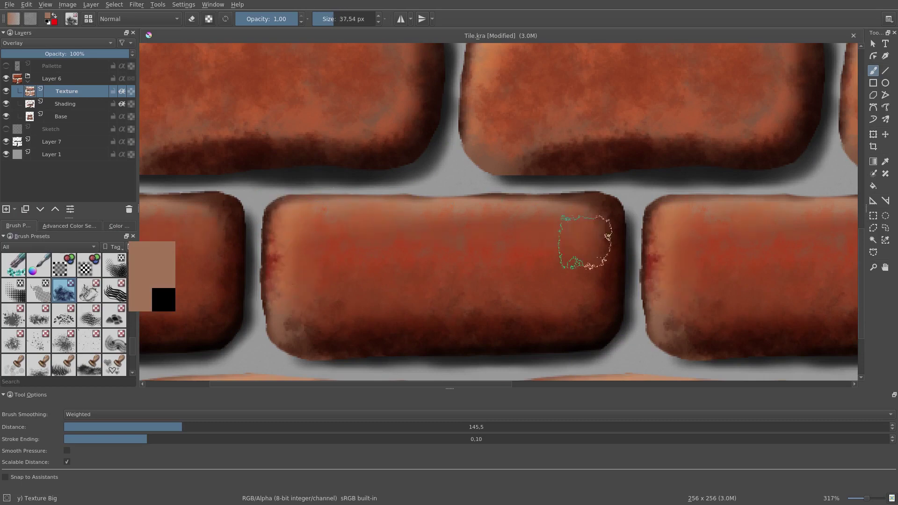
{"action": "left_click", "coordinate": [473, 343], "text": "ctrl"}
{"action": "mouse_move", "coordinate": [388, 288]}
{"action": "left_mouse_down"}
{"action": "mouse_move", "coordinate": [327, 251]}
{"action": "mouse_move", "coordinate": [525, 285]}
{"action": "mouse_move", "coordinate": [310, 210]}
{"action": "mouse_move", "coordinate": [582, 220]}
{"action": "mouse_move", "coordinate": [275, 290]}
{"action": "mouse_move", "coordinate": [351, 304]}
{"action": "left_mouse_up"}
{"action": "left_click", "coordinate": [469, 204], "text": "ctrl"}
{"action": "mouse_move", "coordinate": [421, 257]}
{"action": "left_mouse_down"}
{"action": "mouse_move", "coordinate": [509, 275]}
{"action": "mouse_move", "coordinate": [383, 250]}
{"action": "left_mouse_up"}
{"action": "mouse_move", "coordinate": [382, 251]}
{"action": "left_mouse_down", "text": "shift"}
{"action": "mouse_move", "coordinate": [431, 251]}
{"action": "mouse_move", "coordinate": [575, 217]}
{"action": "left_mouse_up", "text": "shift"}
{"action": "scroll", "coordinate": [575, 217], "scroll_direction": "down", "scroll_amount": 10}
Step: Add a new layer between the brick shadow layer and the grey background and set its blending mode to Multiply
{"action": "left_click", "coordinate": [53, 141]}
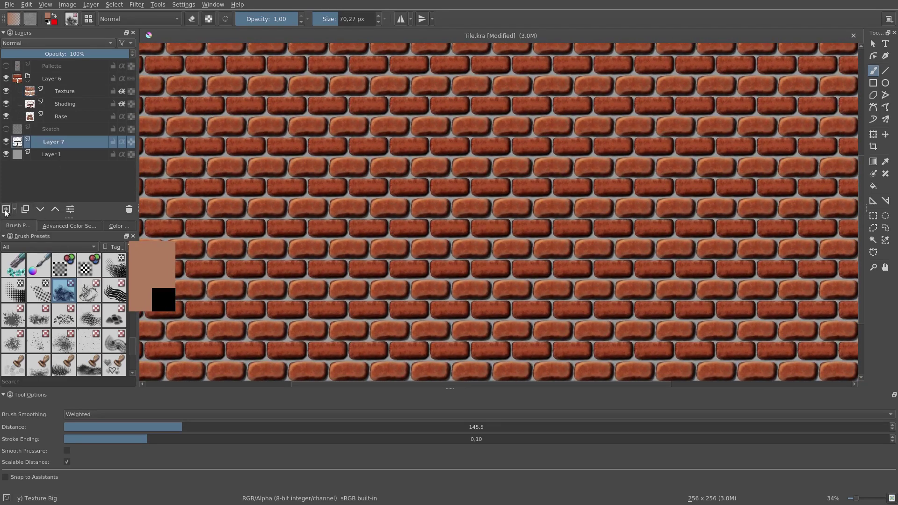
{"action": "left_click", "coordinate": [37, 209]}
{"action": "left_click", "coordinate": [48, 43]}
{"action": "left_click", "coordinate": [43, 84]}
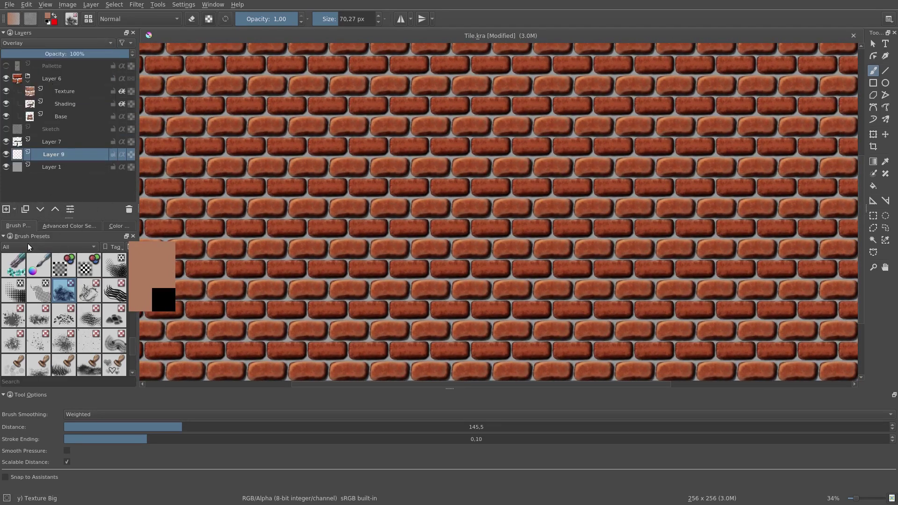
{"action": "left_click", "coordinate": [43, 45]}
{"action": "left_click", "coordinate": [42, 63]}
Step: Hide the brick group, leave wrap-around mode and erase the stray tan smear from the shadow layer with the Charcoal Rock Soft brush
{"action": "key", "text": "/"}
{"action": "left_click", "coordinate": [6, 75]}
{"action": "scroll", "coordinate": [257, 175], "scroll_direction": "up", "scroll_amount": 4}
{"action": "key", "text": "w"}
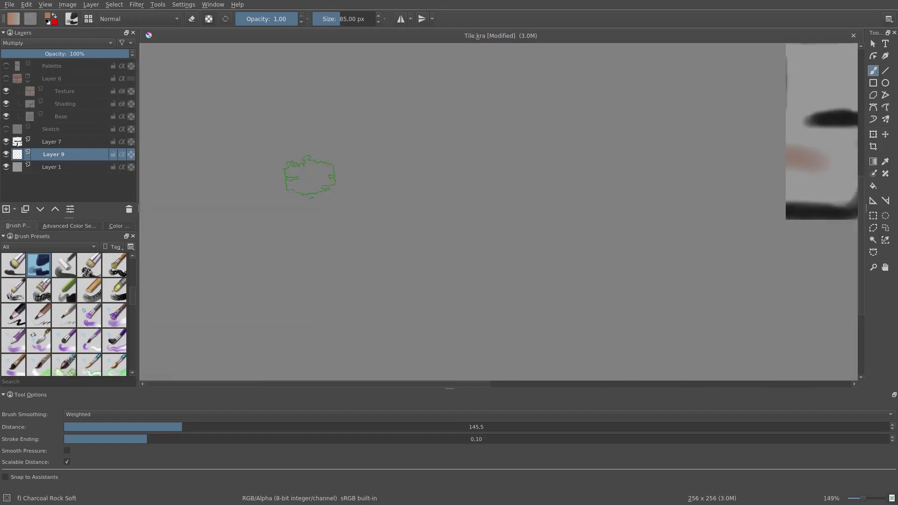
{"action": "left_click_drag", "start_coordinate": [808, 110], "coordinate": [531, 233]}
{"action": "scroll", "coordinate": [442, 167], "scroll_direction": "up", "scroll_amount": 5}
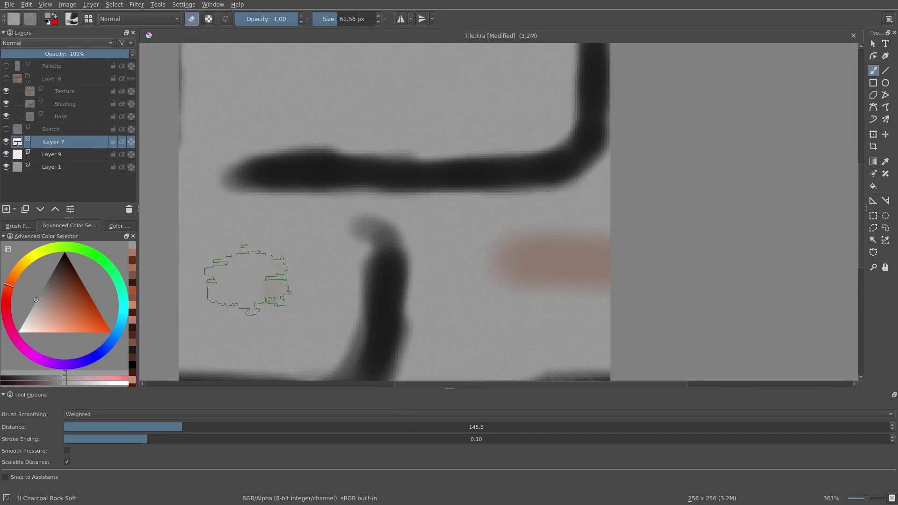
{"action": "mouse_move", "coordinate": [248, 281]}
{"action": "left_mouse_down"}
{"action": "mouse_move", "coordinate": [500, 290]}
{"action": "mouse_move", "coordinate": [636, 281]}
{"action": "left_mouse_up"}
{"action": "key", "text": "e"}
Step: Cover the new Multiply layer with grey mortar grain in wrap-around mode, using the Chalk Grainy brush at 90 px
{"action": "left_click", "coordinate": [18, 226]}
{"action": "left_click", "coordinate": [96, 296]}
{"action": "key", "text": "Page_Down"}
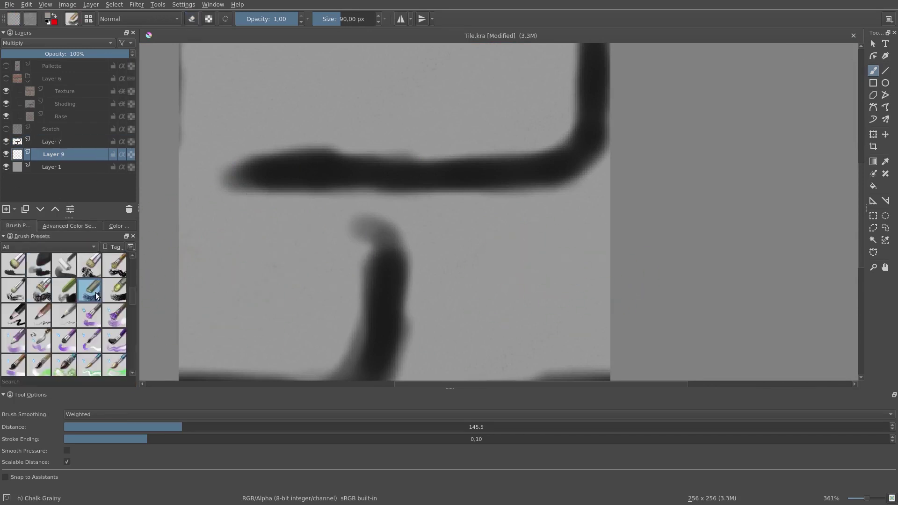
{"action": "left_click_drag", "start_coordinate": [253, 238], "coordinate": [531, 255]}
{"action": "key", "text": "ctrl+z"}
{"action": "scroll", "coordinate": [398, 229], "scroll_direction": "down", "scroll_amount": 3}
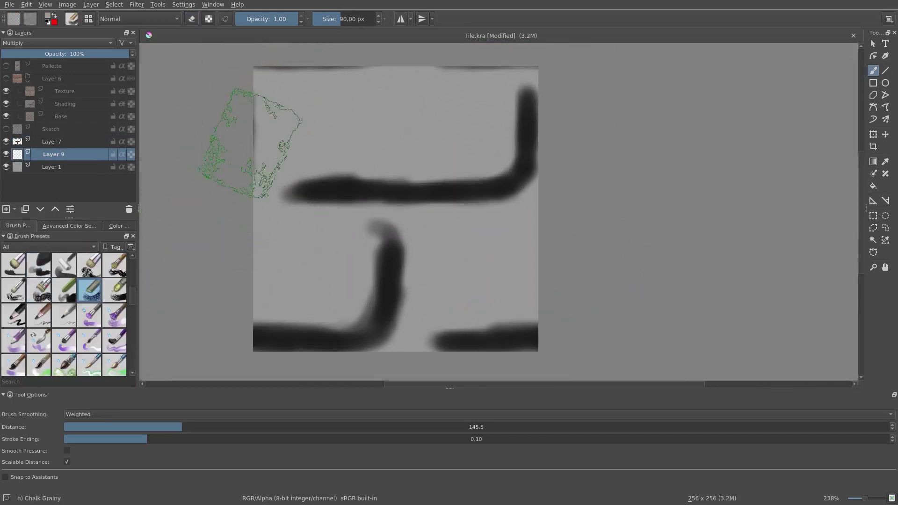
{"action": "key", "text": "w"}
{"action": "left_click_drag", "start_coordinate": [262, 209], "coordinate": [524, 230]}
{"action": "mouse_move", "coordinate": [538, 278]}
{"action": "left_mouse_down"}
{"action": "mouse_move", "coordinate": [225, 301]}
{"action": "mouse_move", "coordinate": [514, 327]}
{"action": "left_mouse_up"}
{"action": "mouse_move", "coordinate": [364, 152]}
{"action": "left_mouse_down"}
{"action": "mouse_move", "coordinate": [314, 172]}
{"action": "mouse_move", "coordinate": [199, 134]}
{"action": "left_mouse_up"}
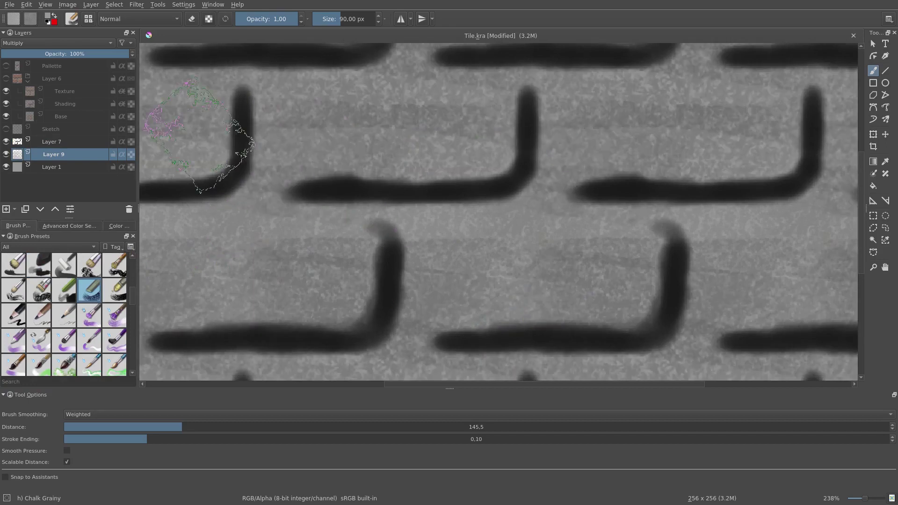
{"action": "mouse_move", "coordinate": [246, 220]}
{"action": "left_mouse_down"}
{"action": "mouse_move", "coordinate": [364, 243]}
{"action": "mouse_move", "coordinate": [193, 226]}
{"action": "left_mouse_up"}
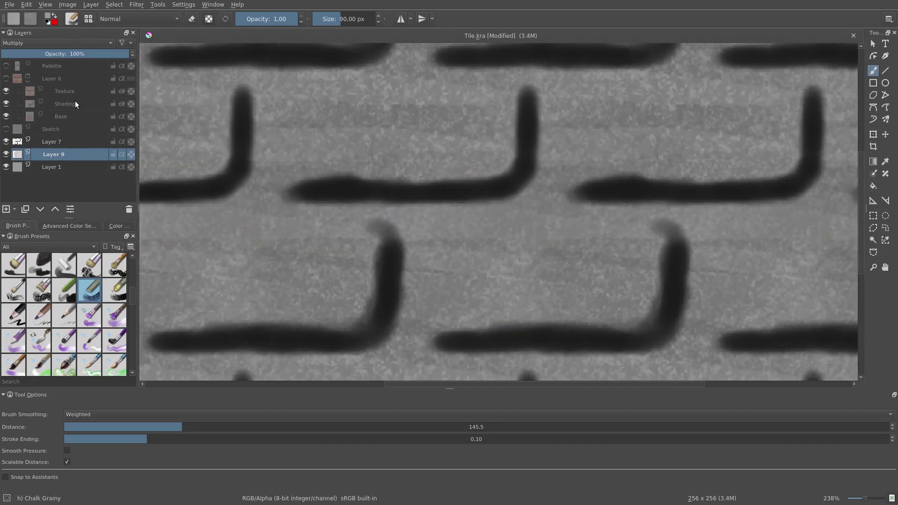
Step: Collapse the brick layer group and make it visible again over the mortar texture
{"action": "left_click", "coordinate": [27, 80]}
{"action": "left_click", "coordinate": [6, 79]}
{"action": "left_click_drag", "start_coordinate": [201, 147], "coordinate": [406, 163]}
Step: Darken the mortar grain layer with an HSV/HSL Adjustment filter mask using strongly lowered lightness, and save the document
{"action": "left_click", "coordinate": [136, 5]}
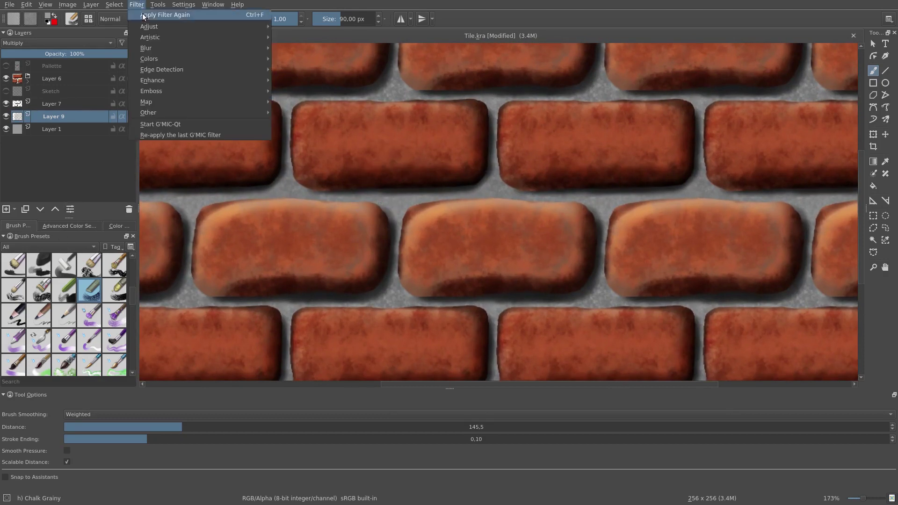
{"action": "mouse_move", "coordinate": [240, 26]}
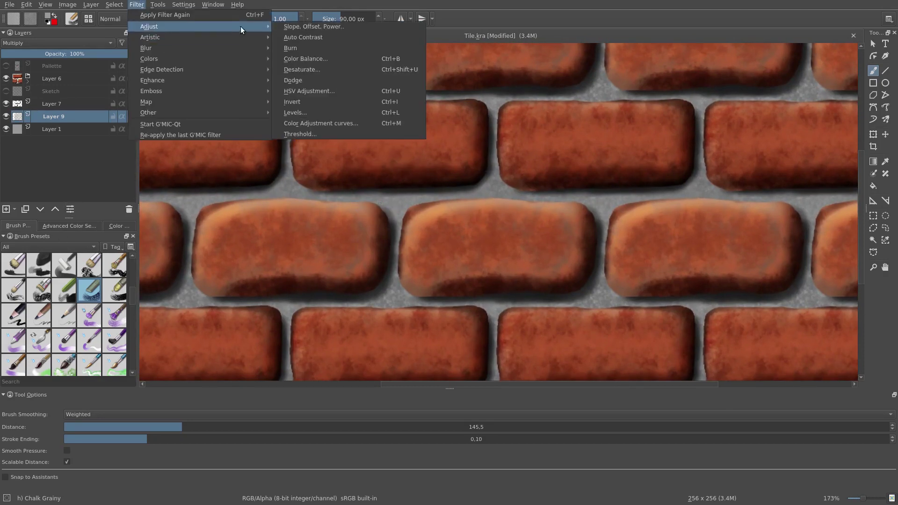
{"action": "left_click", "coordinate": [313, 89]}
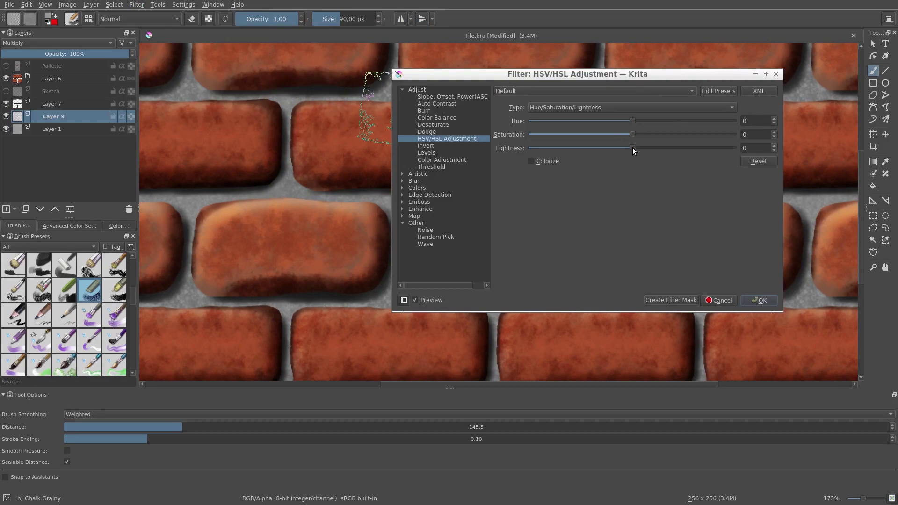
{"action": "left_click_drag", "start_coordinate": [633, 147], "coordinate": [506, 144]}
{"action": "left_click_drag", "start_coordinate": [627, 78], "coordinate": [452, 125]}
{"action": "left_click", "coordinate": [487, 350]}
{"action": "left_click_drag", "start_coordinate": [467, 178], "coordinate": [498, 143]}
{"action": "left_click", "coordinate": [51, 116]}
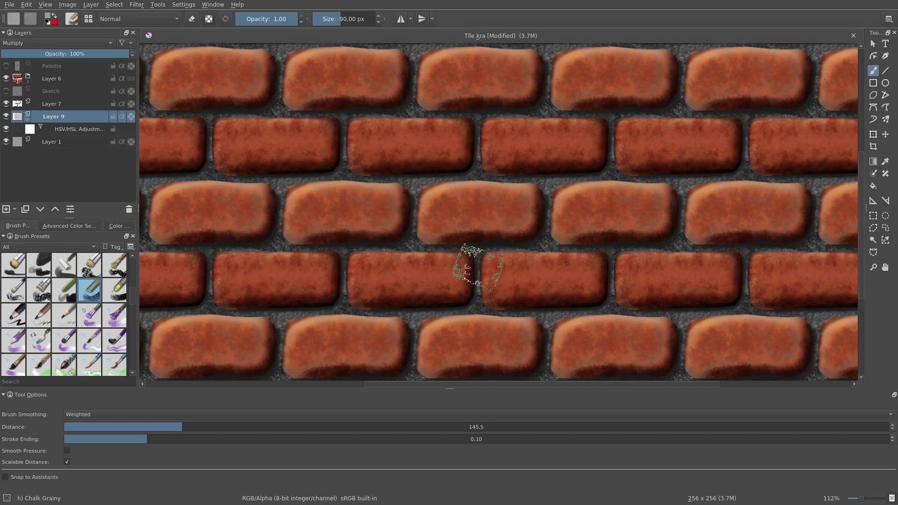
{"action": "mouse_move", "coordinate": [419, 161]}
{"action": "left_mouse_down"}
{"action": "mouse_move", "coordinate": [349, 156]}
{"action": "mouse_move", "coordinate": [180, 91]}
{"action": "left_mouse_up"}
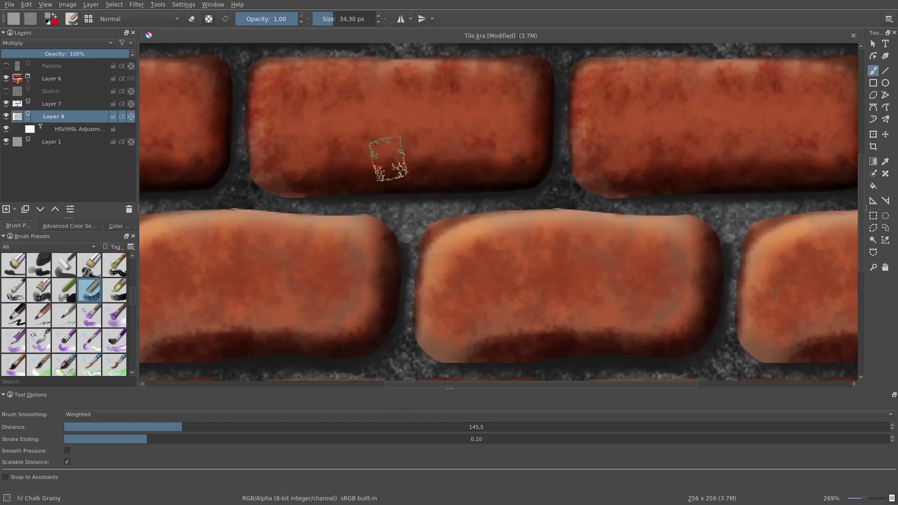
{"action": "key", "text": "ctrl+s"}
Step: Touch up the mortar grain with the Chalk Grainy brush at 34.30 px and undo the last two strokes
{"action": "mouse_move", "coordinate": [313, 192]}
{"action": "left_mouse_down"}
{"action": "mouse_move", "coordinate": [439, 195]}
{"action": "mouse_move", "coordinate": [554, 77]}
{"action": "left_mouse_up"}
{"action": "left_click_drag", "start_coordinate": [419, 278], "coordinate": [385, 117]}
{"action": "left_click_drag", "start_coordinate": [452, 204], "coordinate": [569, 195]}
{"action": "mouse_move", "coordinate": [684, 95]}
{"action": "left_mouse_down"}
{"action": "mouse_move", "coordinate": [571, 224]}
{"action": "mouse_move", "coordinate": [518, 218]}
{"action": "mouse_move", "coordinate": [589, 60]}
{"action": "left_mouse_up"}
{"action": "key", "text": "ctrl+z"}
{"action": "key", "text": "ctrl+z"}
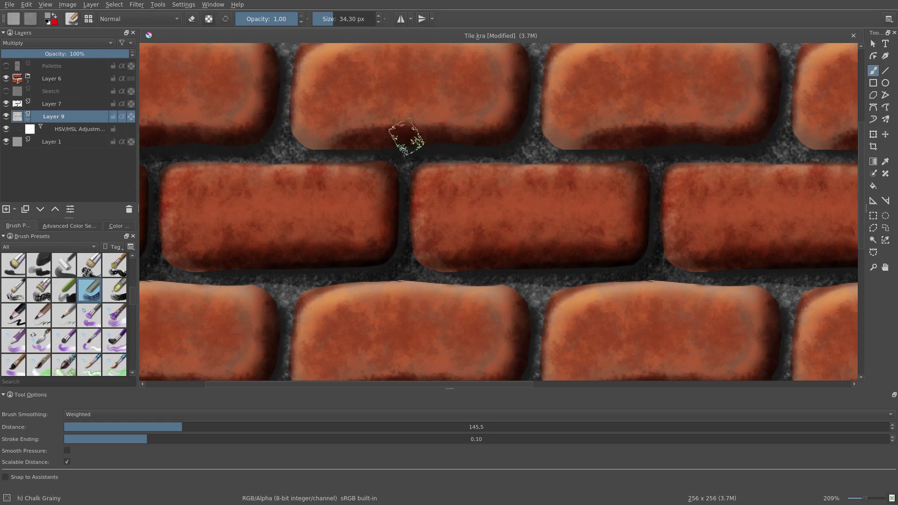
{"action": "scroll", "coordinate": [395, 144], "scroll_direction": "down", "scroll_amount": 4}
{"action": "scroll", "coordinate": [421, 145], "scroll_direction": "up", "scroll_amount": 4}
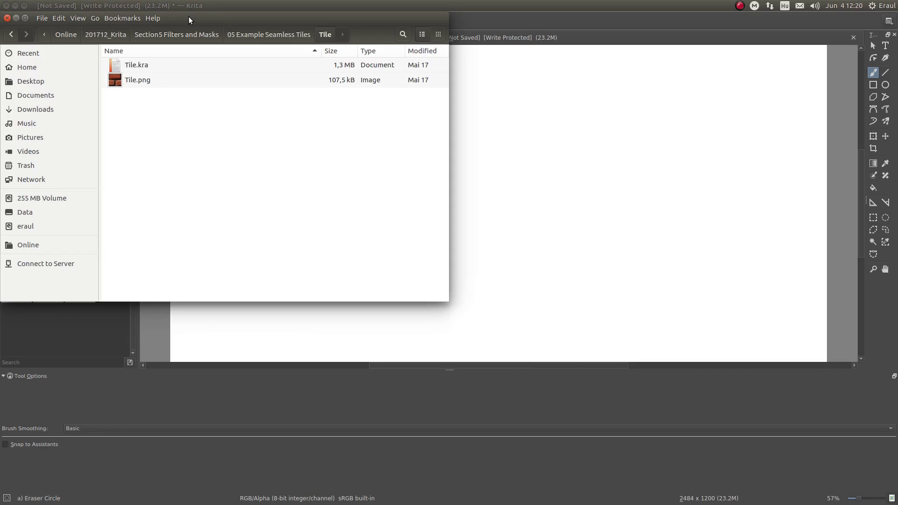
Step: Insert Tile.png from the file manager into the blank 2484 x 1200 document as a new layer and move it towards the canvas middle
{"action": "left_click_drag", "start_coordinate": [189, 16], "coordinate": [564, 194]}
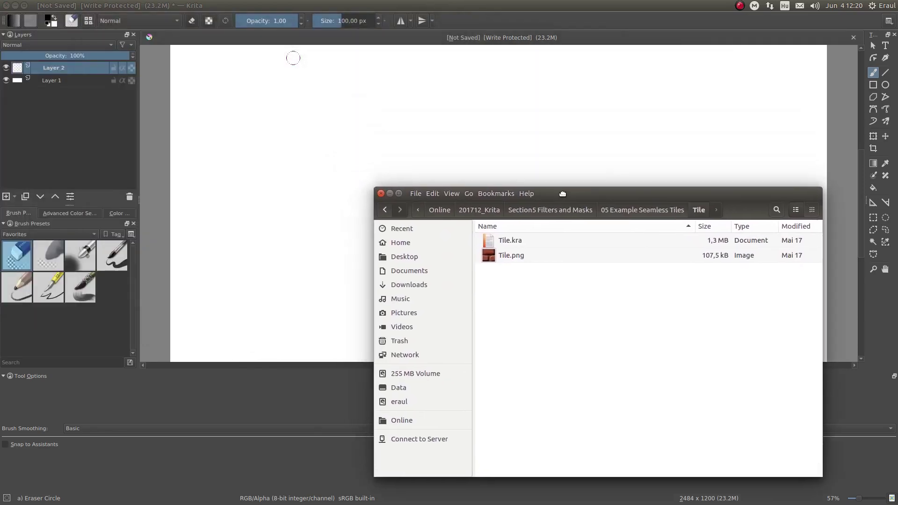
{"action": "left_click_drag", "start_coordinate": [510, 260], "coordinate": [311, 167]}
{"action": "left_click", "coordinate": [319, 175]}
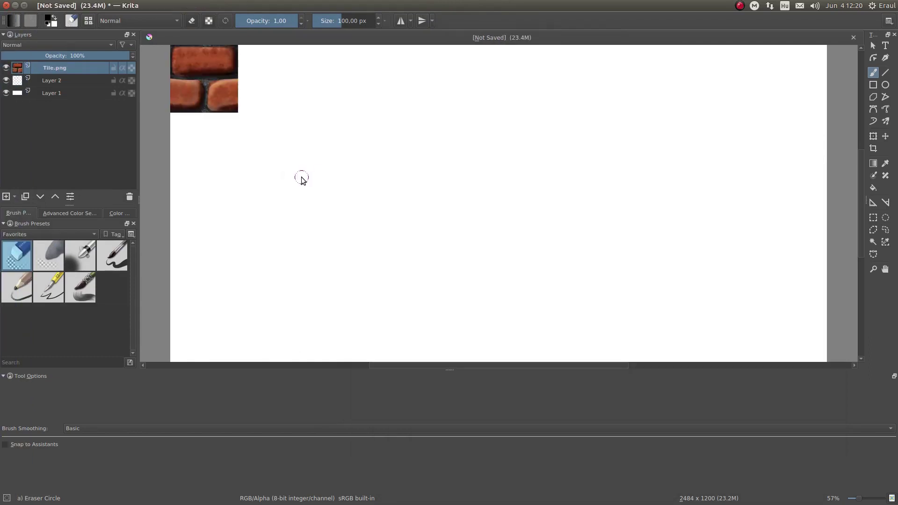
{"action": "key", "text": "ctrl+r"}
{"action": "key", "text": "ctrl+t"}
{"action": "key", "text": "t"}
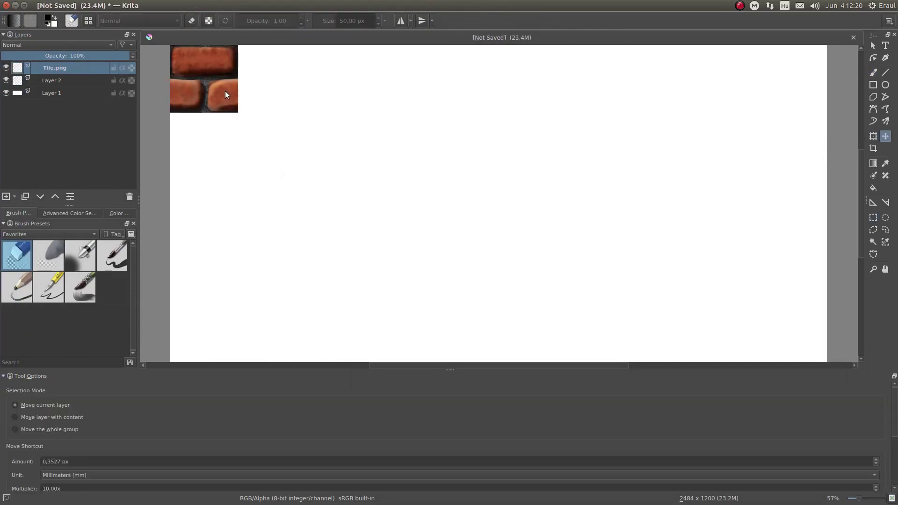
{"action": "left_click_drag", "start_coordinate": [225, 91], "coordinate": [441, 204]}
Step: Create a clones array of the Tile.png layer with 3 plus columns and 3 plus rows, offset 256 px each way
{"action": "left_click", "coordinate": [116, 5]}
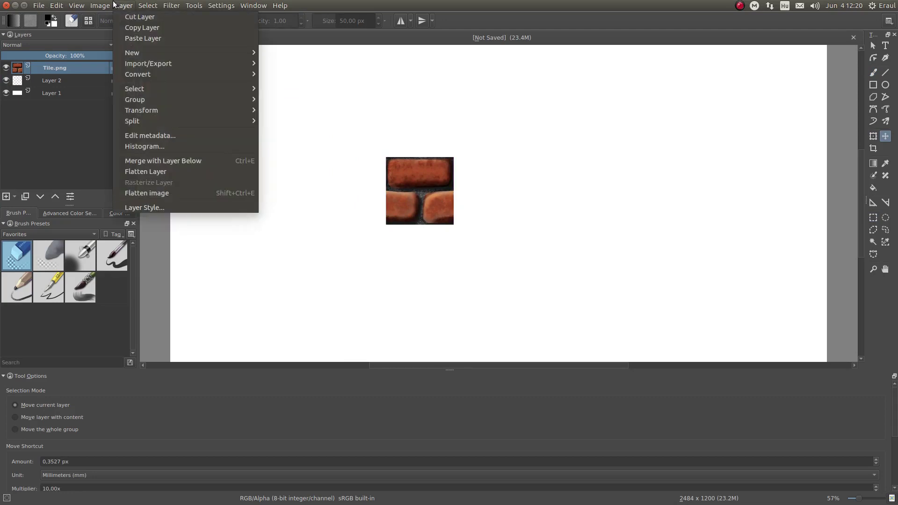
{"action": "mouse_move", "coordinate": [169, 121]}
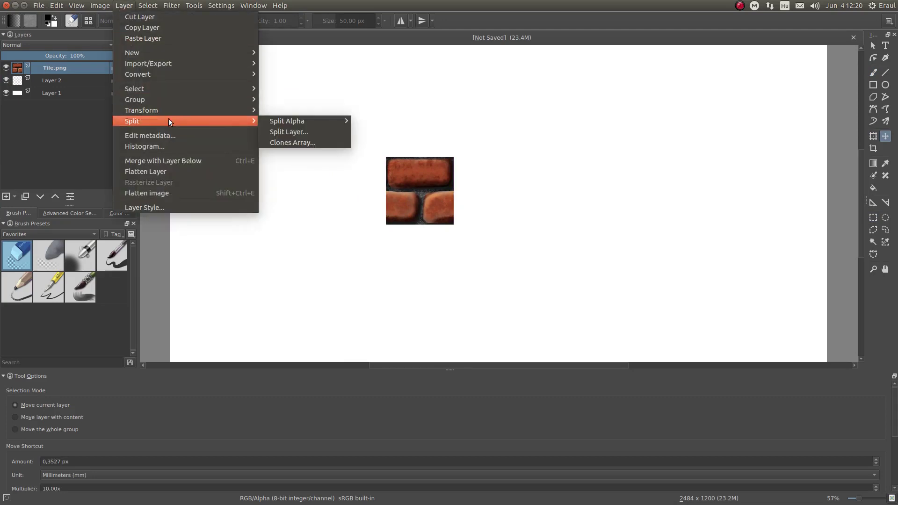
{"action": "left_click", "coordinate": [301, 143]}
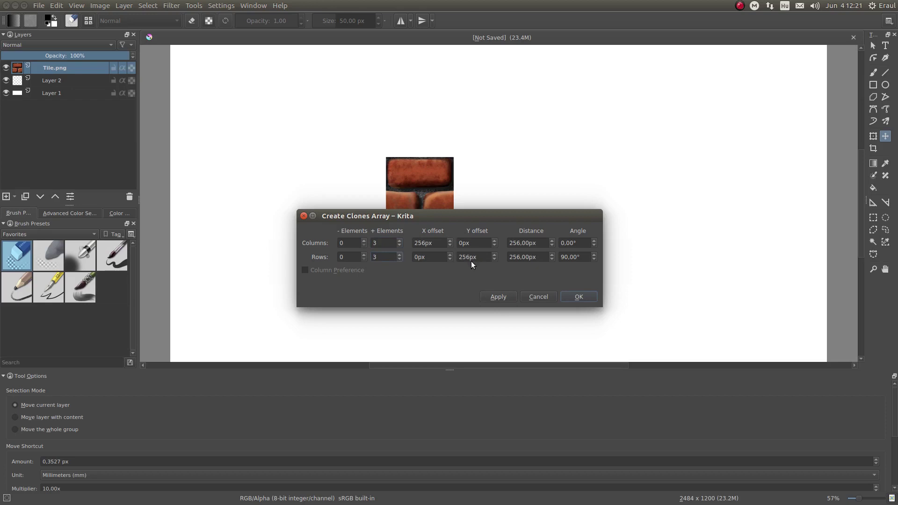
{"action": "left_click", "coordinate": [497, 296]}
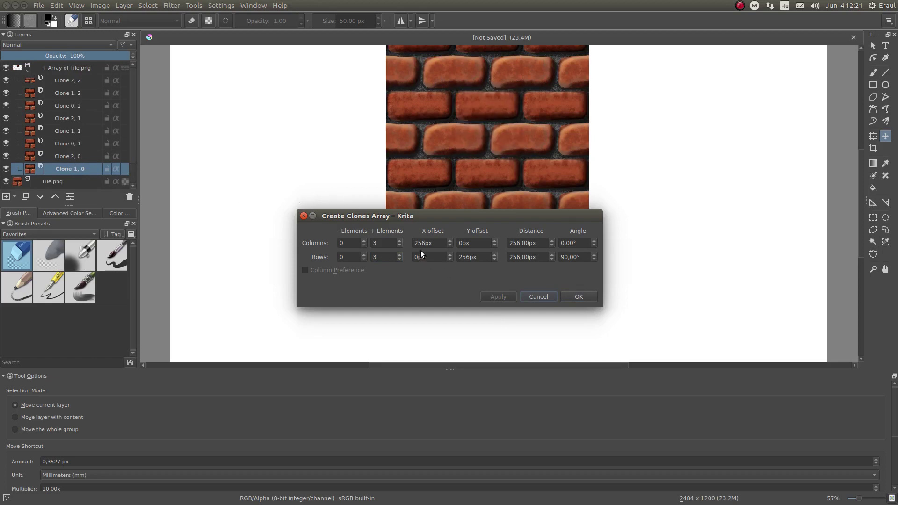
Step: Set the array columns' X offset to 262 px and apply the change
{"action": "left_click", "coordinate": [450, 242]}
{"action": "left_click", "coordinate": [450, 242]}
{"action": "left_click", "coordinate": [450, 243]}
{"action": "left_click", "coordinate": [505, 296]}
{"action": "left_click", "coordinate": [504, 297]}
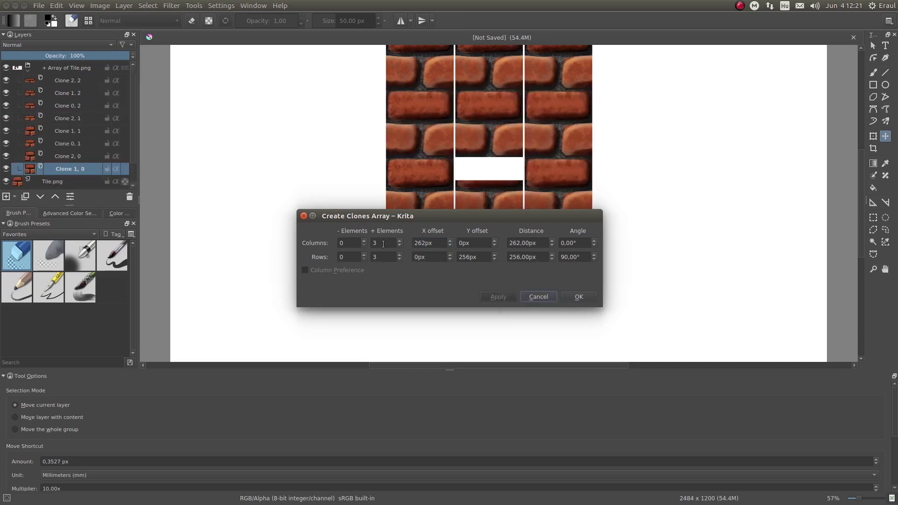
Step: Extend the array with 2 minus columns and 2 minus rows, and set the columns' X offset to 256 px
{"action": "double_click", "coordinate": [350, 248]}
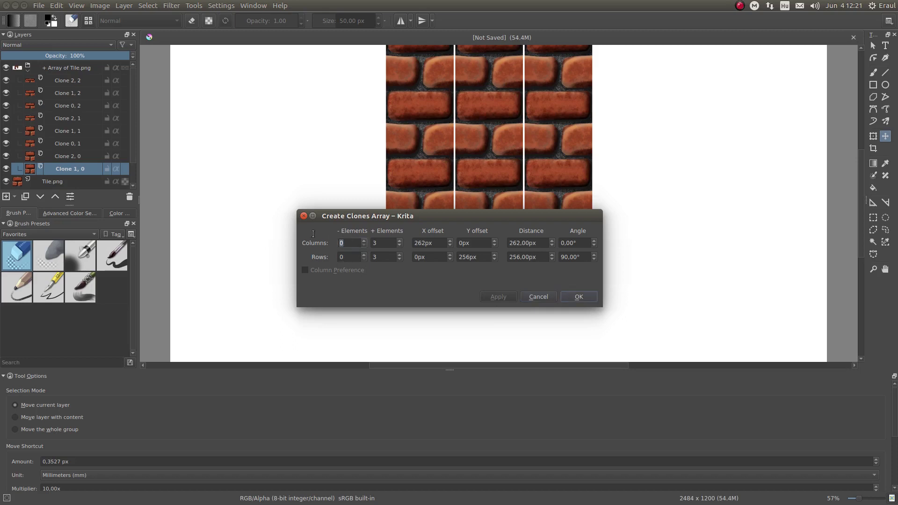
{"action": "type", "text": "2"}
{"action": "double_click", "coordinate": [341, 258]}
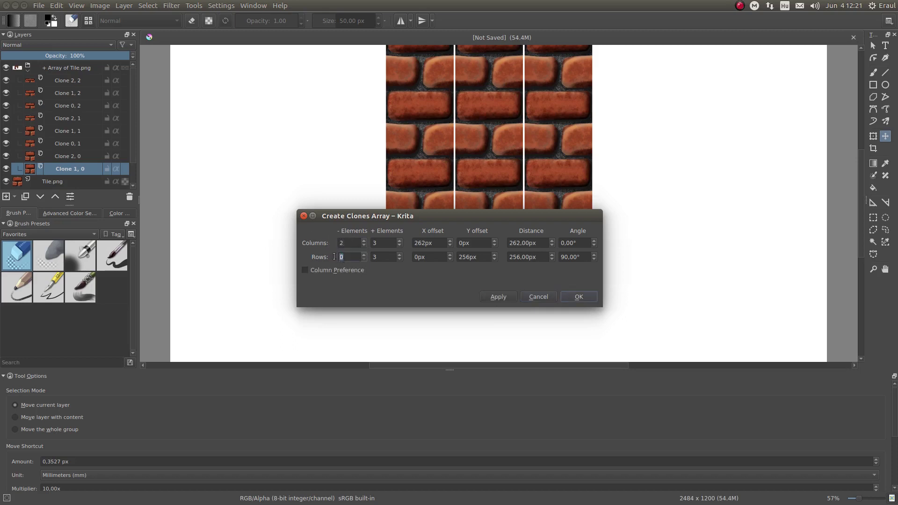
{"action": "left_click", "coordinate": [498, 297]}
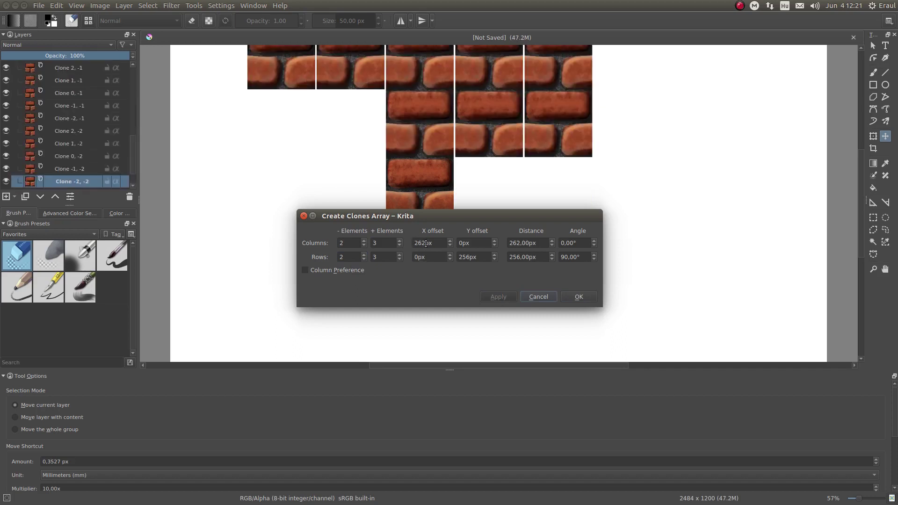
{"action": "left_click_drag", "start_coordinate": [426, 245], "coordinate": [417, 244]}
{"action": "type", "text": "56"}
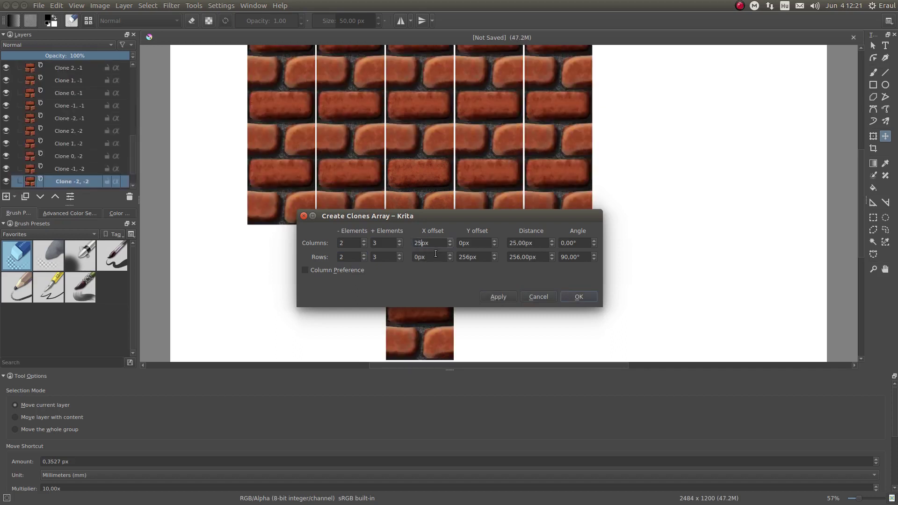
{"action": "left_click", "coordinate": [498, 298]}
Step: Set all plus and minus elements to 1 and the rows' X offset to 50 px, applying the array
{"action": "type", "text": "1"}
{"action": "double_click", "coordinate": [347, 245]}
{"action": "type", "text": "1"}
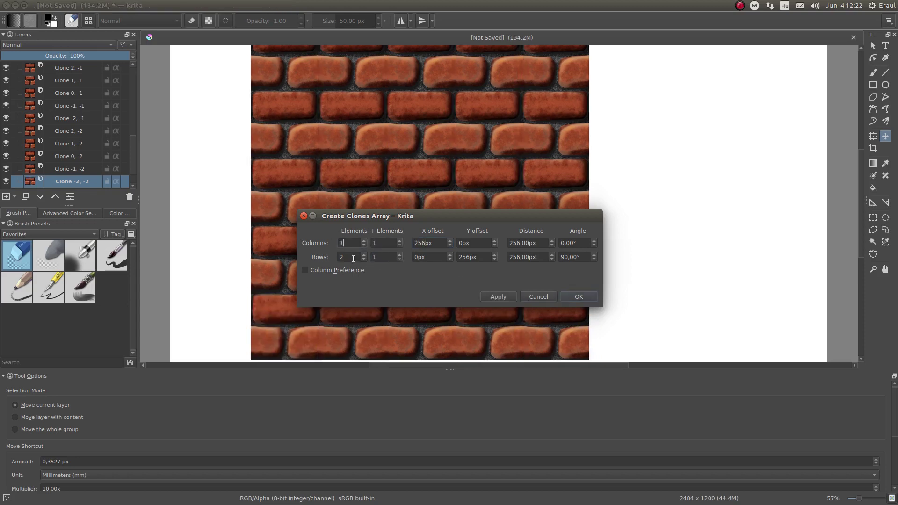
{"action": "double_click", "coordinate": [352, 259]}
{"action": "type", "text": "1"}
{"action": "left_click", "coordinate": [427, 256]}
{"action": "left_click", "coordinate": [512, 298]}
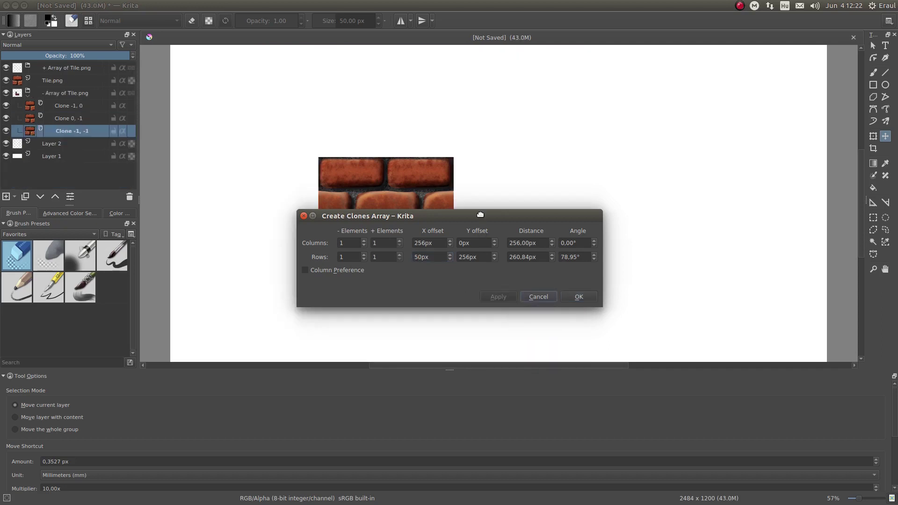
Step: Move the clones array dialog off the tiles, set the columns' angle to 45° and apply the change
{"action": "mouse_move", "coordinate": [479, 215]}
{"action": "left_mouse_down"}
{"action": "mouse_move", "coordinate": [702, 225]}
{"action": "mouse_move", "coordinate": [673, 185]}
{"action": "left_mouse_up"}
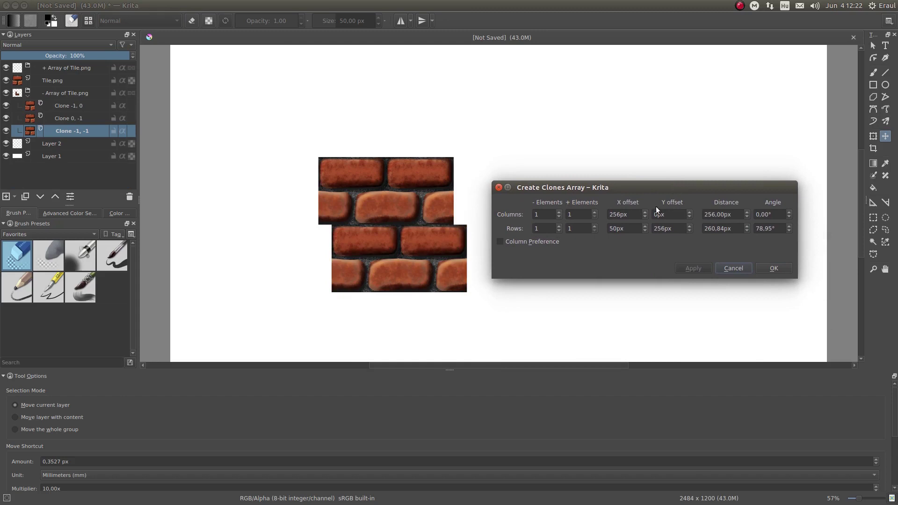
{"action": "double_click", "coordinate": [758, 214]}
{"action": "type", "text": "45"}
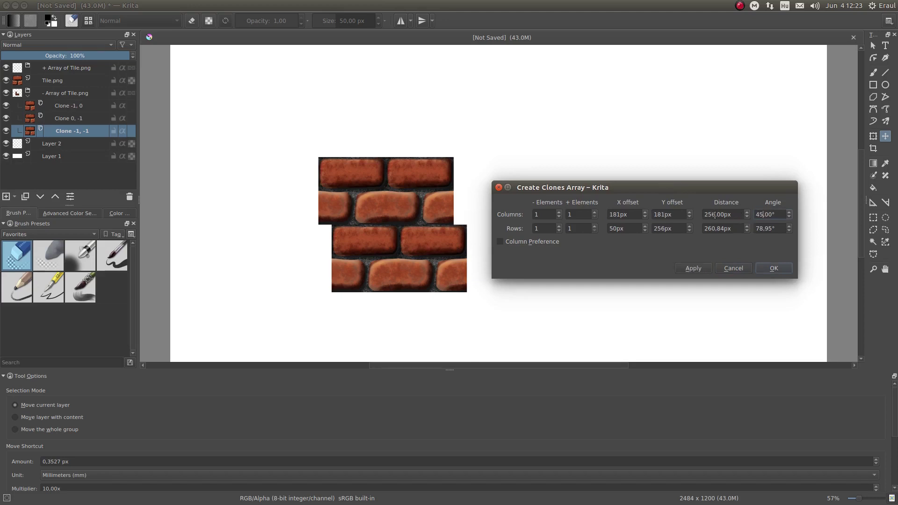
{"action": "left_click", "coordinate": [699, 270]}
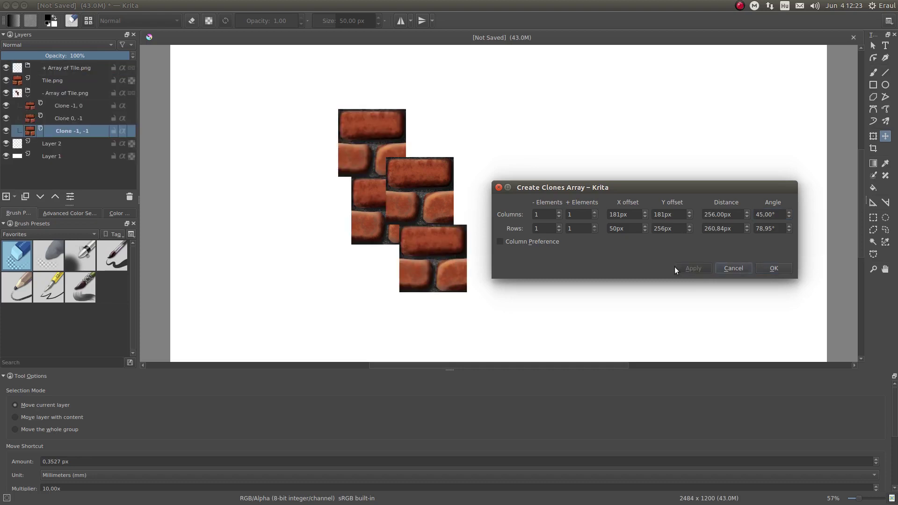
Step: Set the rows' X offset to 0 px and the columns' distance to 400 px, applying each change
{"action": "left_click_drag", "start_coordinate": [614, 228], "coordinate": [609, 229]}
{"action": "type", "text": "0"}
{"action": "left_click", "coordinate": [693, 268]}
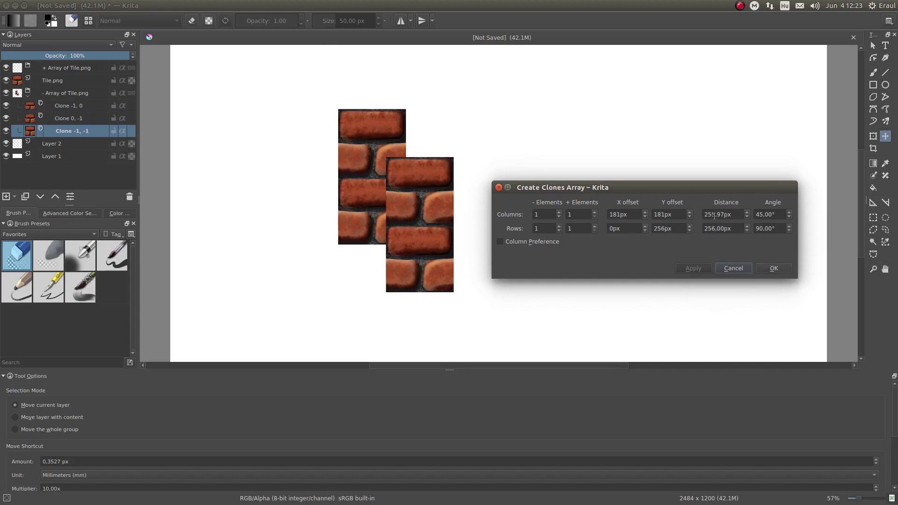
{"action": "left_click_drag", "start_coordinate": [725, 214], "coordinate": [709, 215]}
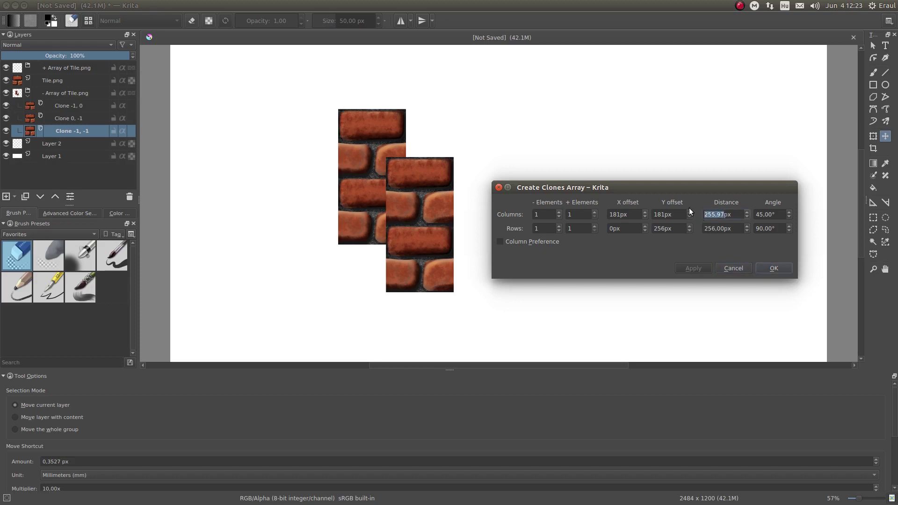
{"action": "type", "text": "400"}
{"action": "left_click", "coordinate": [690, 269]}
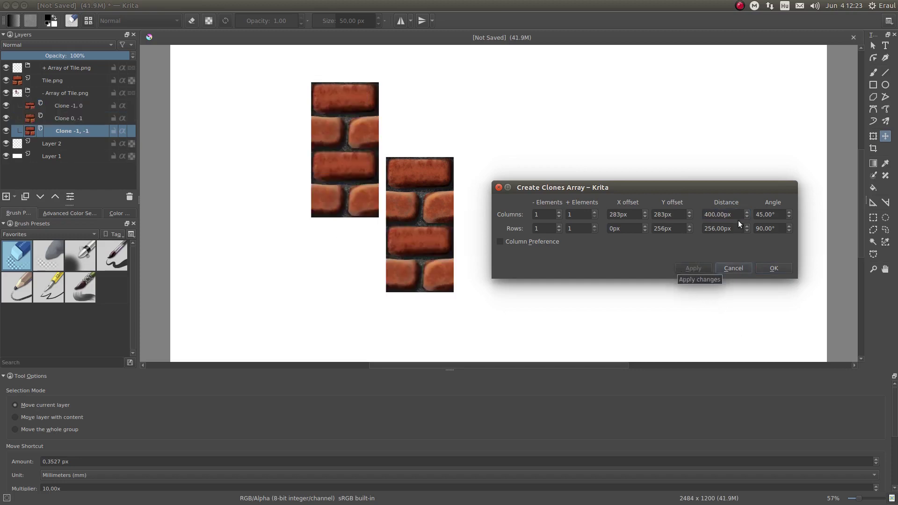
Step: Set the array columns' angle to 0° and X offset to 256 px, and apply the change
{"action": "double_click", "coordinate": [756, 216]}
{"action": "type", "text": "0"}
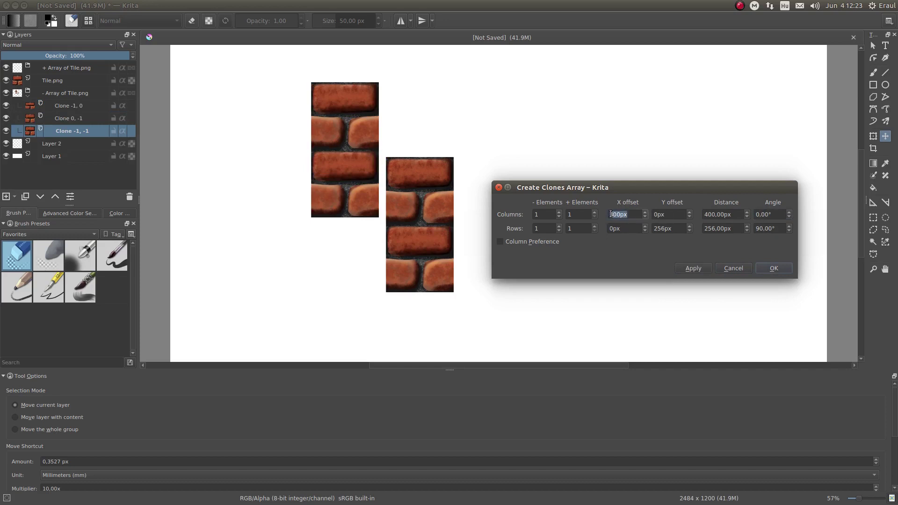
{"action": "type", "text": "256"}
{"action": "left_click", "coordinate": [700, 265]}
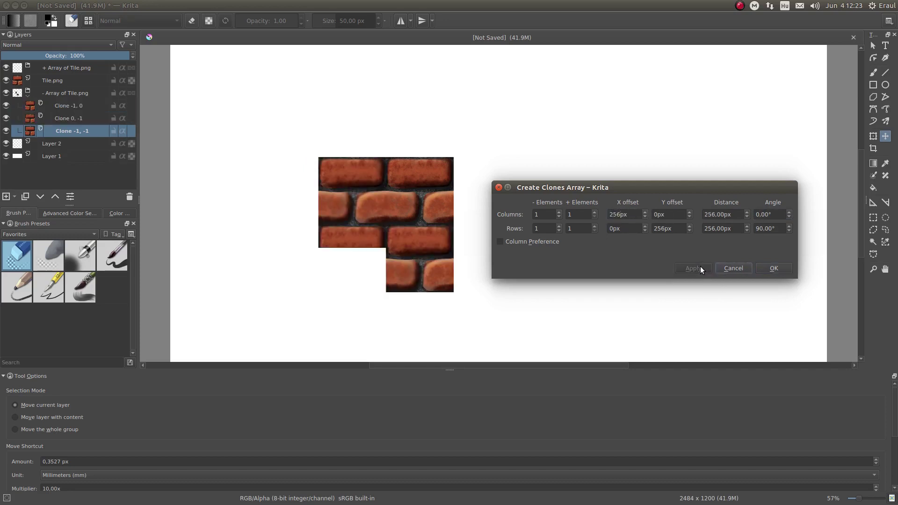
Step: Set the plus and minus elements to 2 for both columns and rows, apply the array and accept it
{"action": "double_click", "coordinate": [573, 214]}
{"action": "type", "text": "2"}
{"action": "double_click", "coordinate": [572, 228]}
{"action": "type", "text": "2"}
{"action": "double_click", "coordinate": [542, 214]}
{"action": "type", "text": "2"}
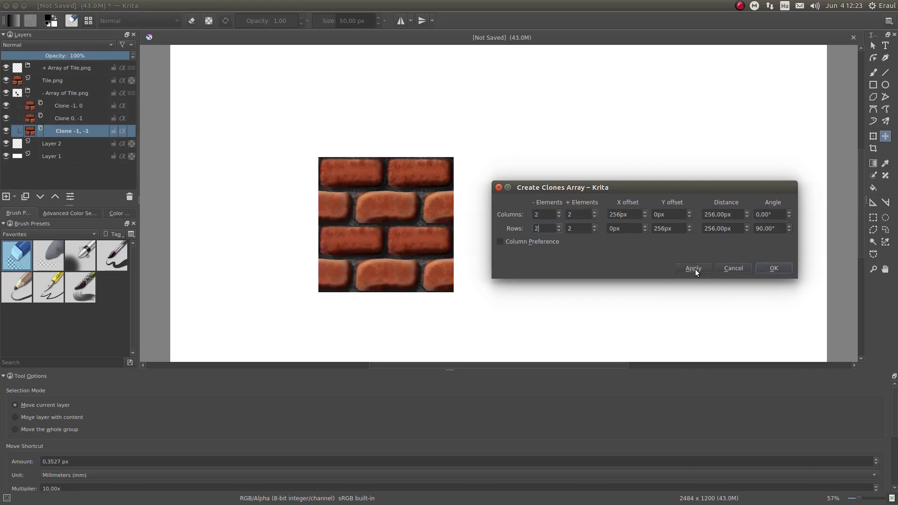
{"action": "left_click", "coordinate": [695, 268]}
{"action": "left_click", "coordinate": [767, 267]}
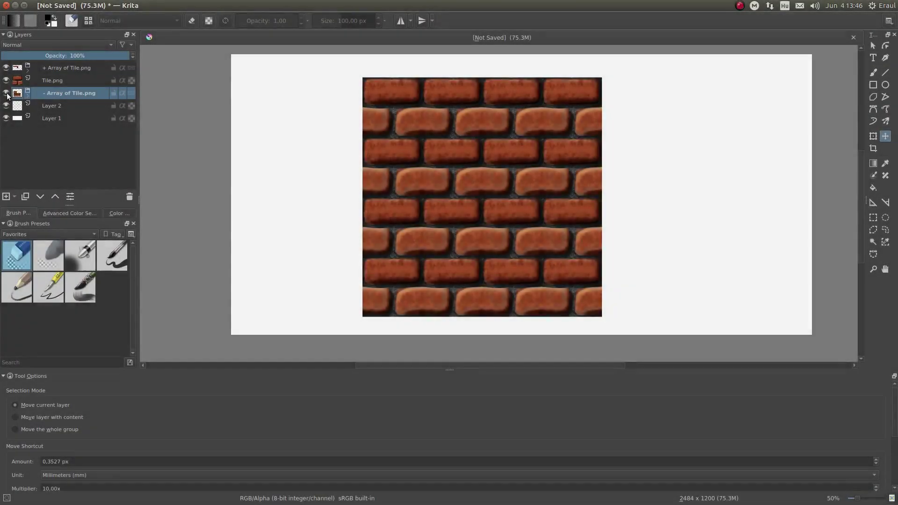
Step: Hide and show both clone array groups and the source Tile.png layer to examine which part of the wall each holds
{"action": "left_click", "coordinate": [6, 93]}
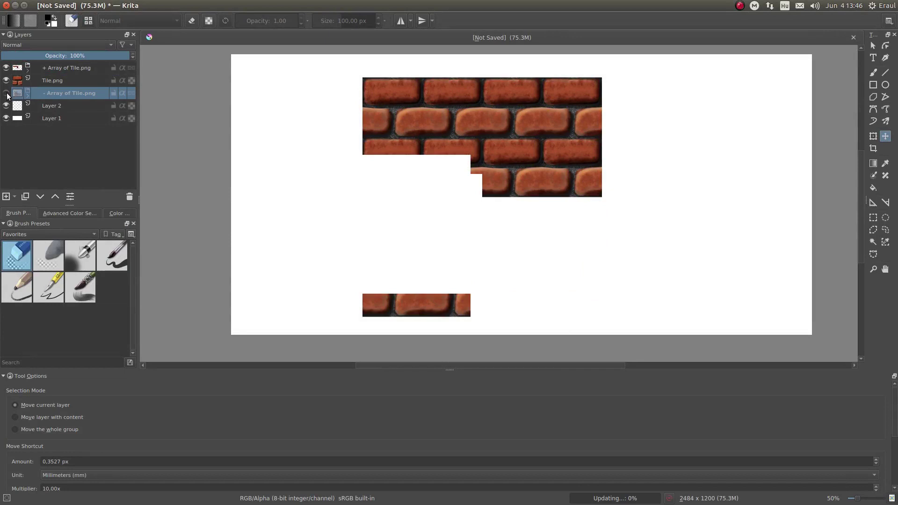
{"action": "left_click", "coordinate": [6, 68]}
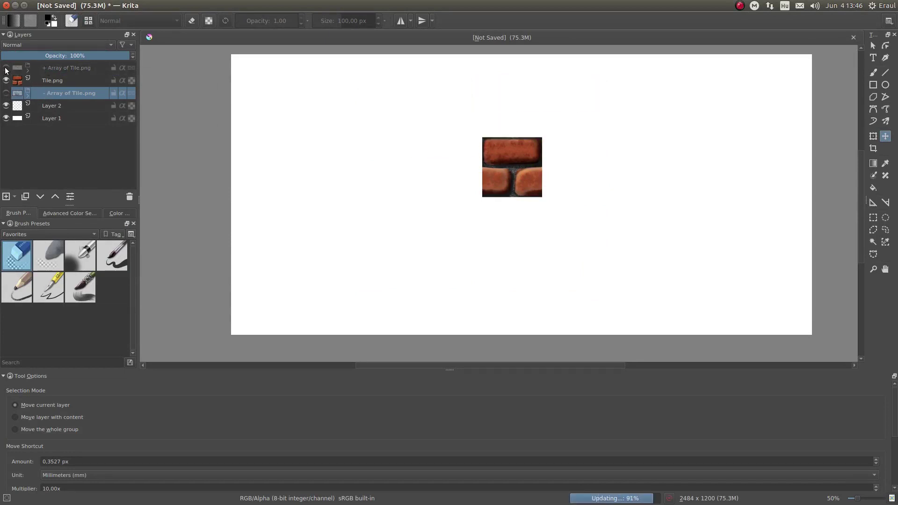
{"action": "left_click", "coordinate": [4, 68]}
{"action": "left_click", "coordinate": [6, 93]}
{"action": "left_click", "coordinate": [48, 81]}
{"action": "left_click", "coordinate": [4, 81]}
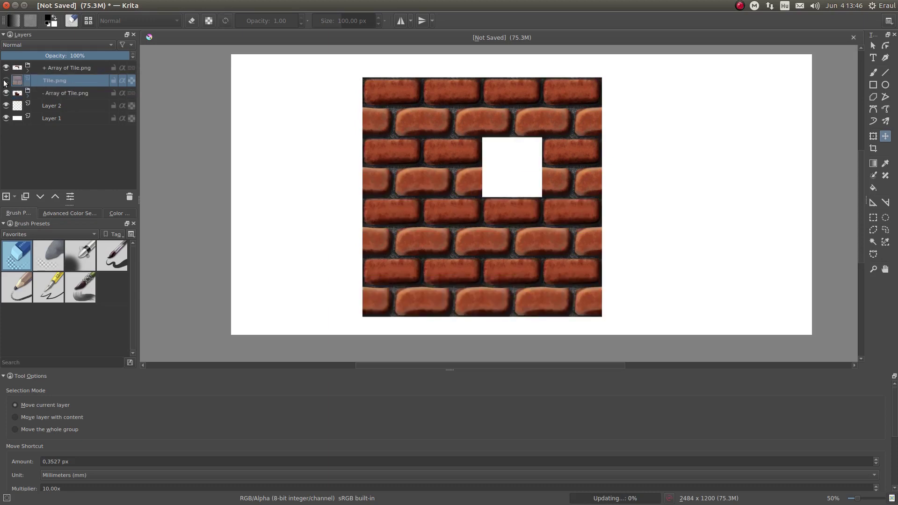
{"action": "left_click", "coordinate": [7, 81]}
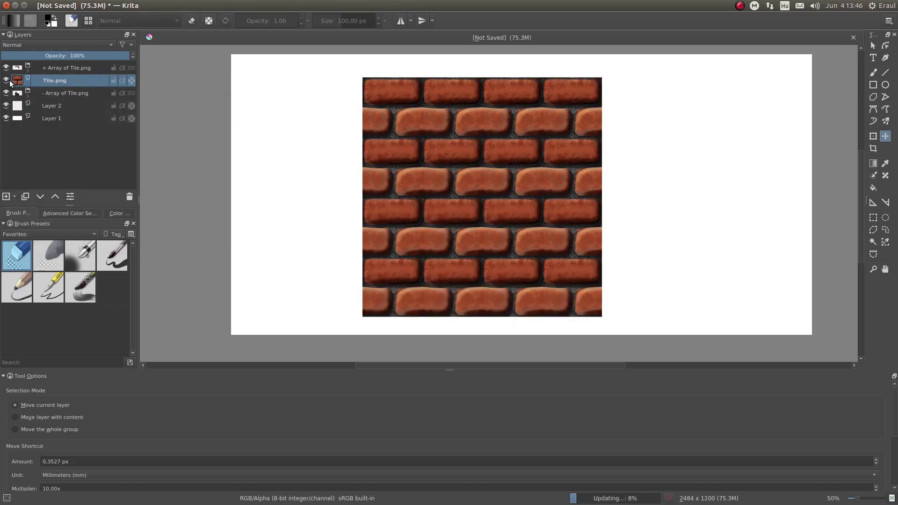
Step: Paint a short stroke across a brick on the Tile.png layer using the Pencil-3 Large 4B preset
{"action": "left_click", "coordinate": [23, 287]}
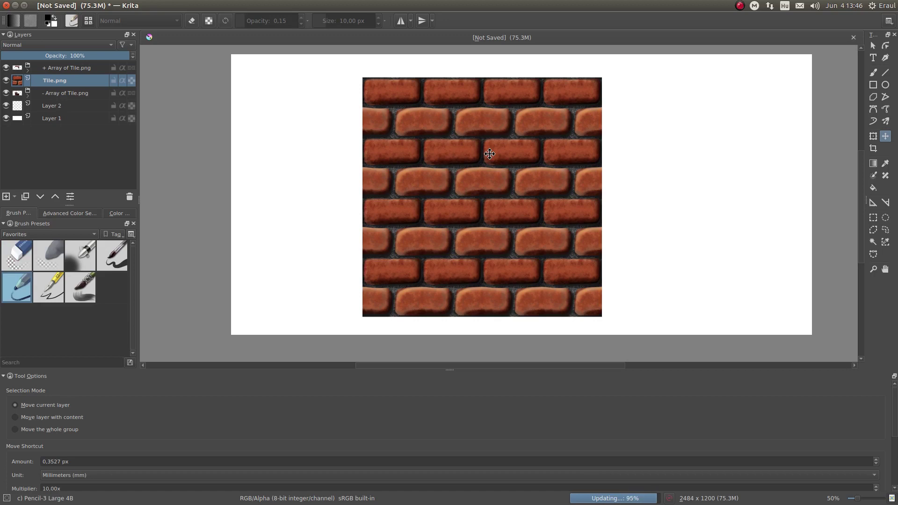
{"action": "key", "text": "b"}
{"action": "mouse_move", "coordinate": [489, 156]}
{"action": "left_mouse_down"}
{"action": "mouse_move", "coordinate": [507, 170]}
{"action": "mouse_move", "coordinate": [521, 152]}
{"action": "mouse_move", "coordinate": [485, 183]}
{"action": "mouse_move", "coordinate": [501, 171]}
{"action": "left_mouse_up"}
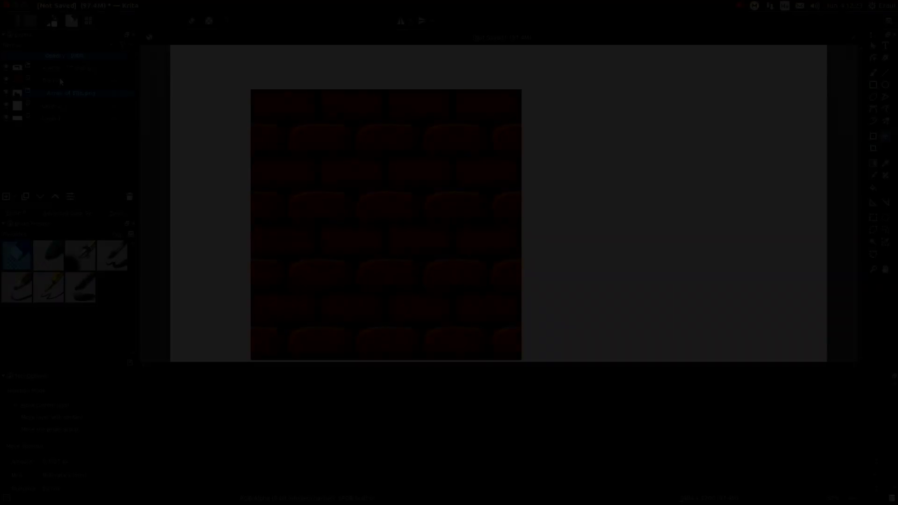
Step: Merge the "+ Array of Tile.png" and "- Array of Tile.png" clone groups into one paint layer each
{"action": "right_click", "coordinate": [60, 67]}
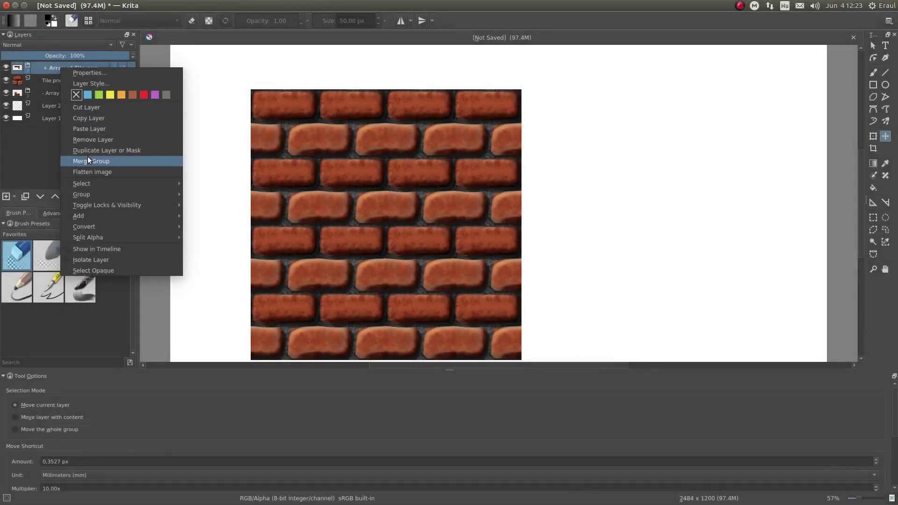
{"action": "left_click", "coordinate": [92, 161]}
{"action": "left_click", "coordinate": [60, 93]}
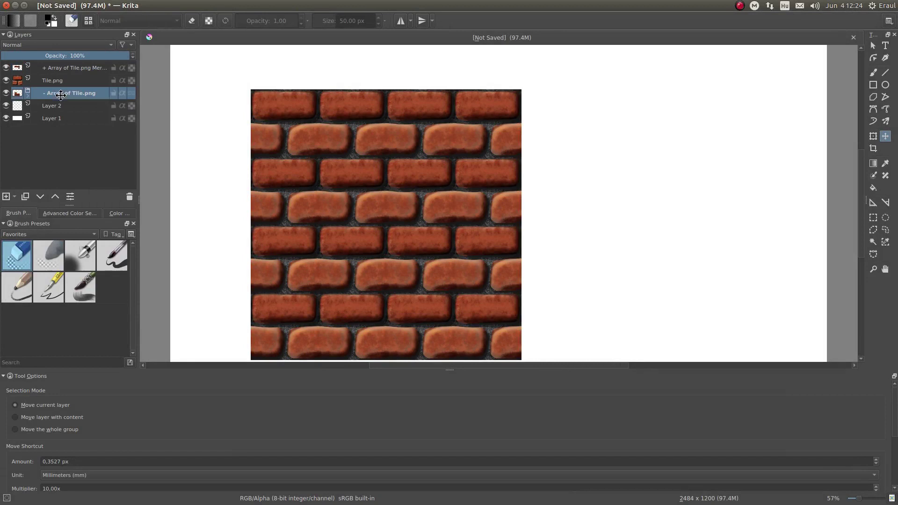
{"action": "right_click", "coordinate": [61, 93]}
{"action": "key", "text": "Escape"}
Step: Merge the flattened plus array down into Tile.png, and merge that down into the flattened minus array layer
{"action": "left_click", "coordinate": [66, 69]}
{"action": "right_click", "coordinate": [66, 68]}
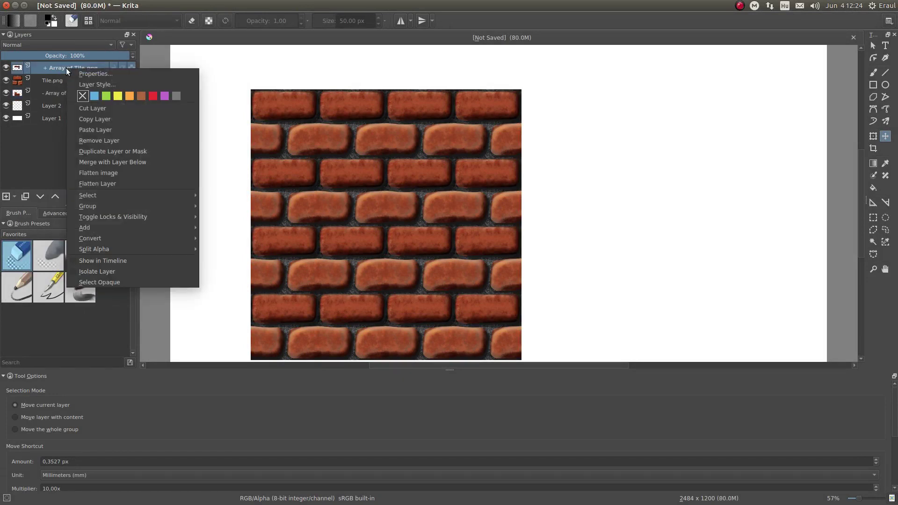
{"action": "left_click", "coordinate": [95, 162]}
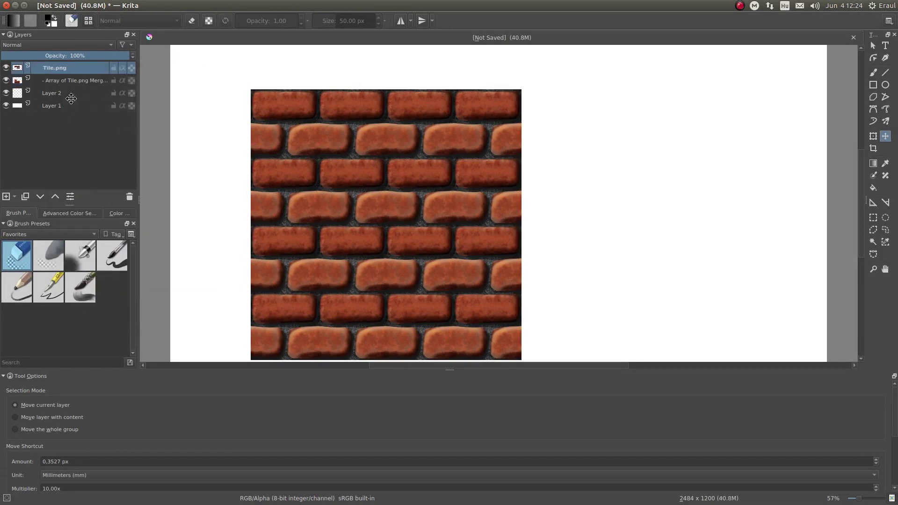
{"action": "right_click", "coordinate": [61, 69]}
{"action": "left_click", "coordinate": [97, 163]}
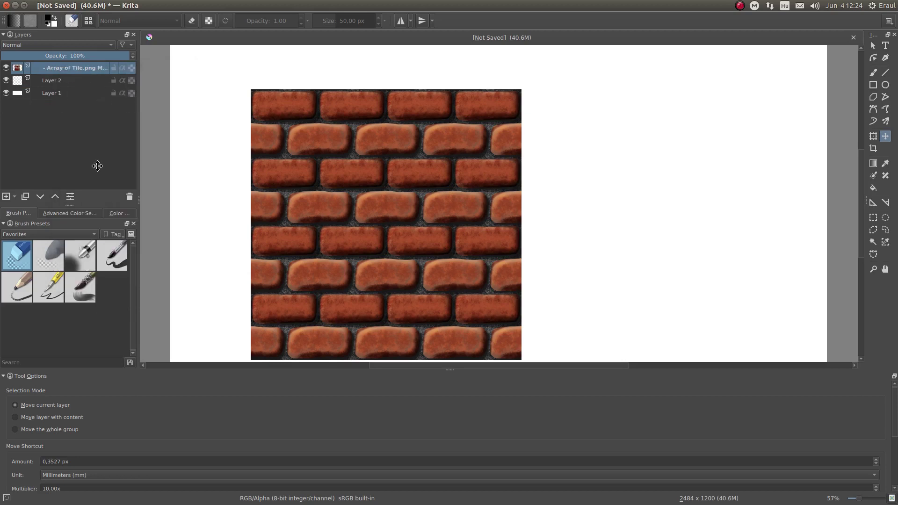
Step: Draw a rectangular selection of about 1106 x 1073 px around the merged brick wall
{"action": "key", "text": "ctrl+r"}
{"action": "left_click_drag", "start_coordinate": [240, 84], "coordinate": [534, 192]}
{"action": "scroll", "coordinate": [534, 191], "scroll_direction": "up", "scroll_amount": 6}
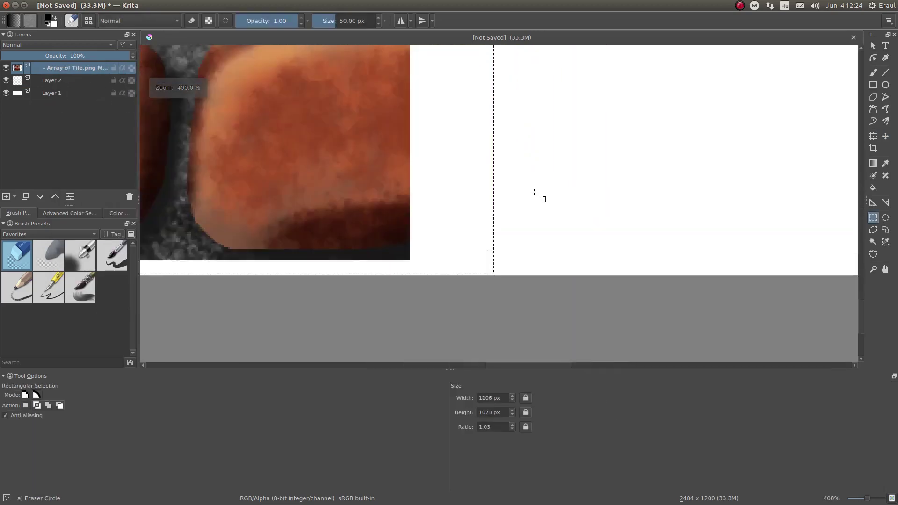
{"action": "scroll", "coordinate": [534, 191], "scroll_direction": "down", "scroll_amount": 6}
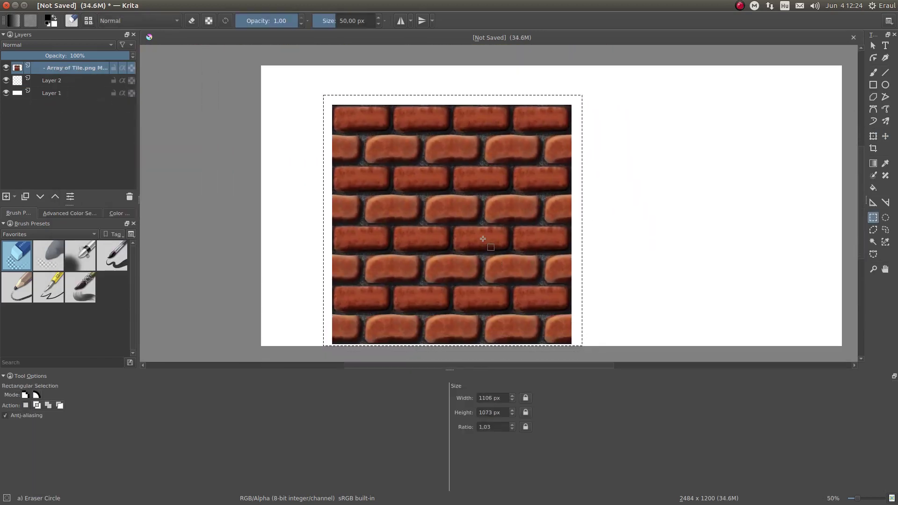